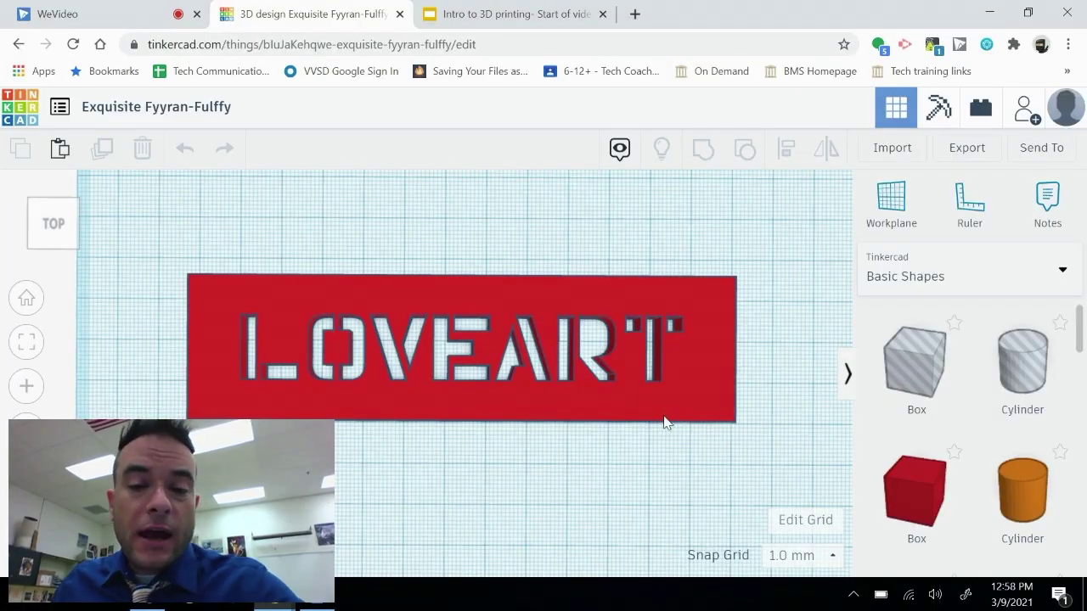
Delete the existing red LOVEART stencil plate from the workplane
{"action": "right_click_drag", "start_coordinate": [570, 458], "coordinate": [587, 439]}
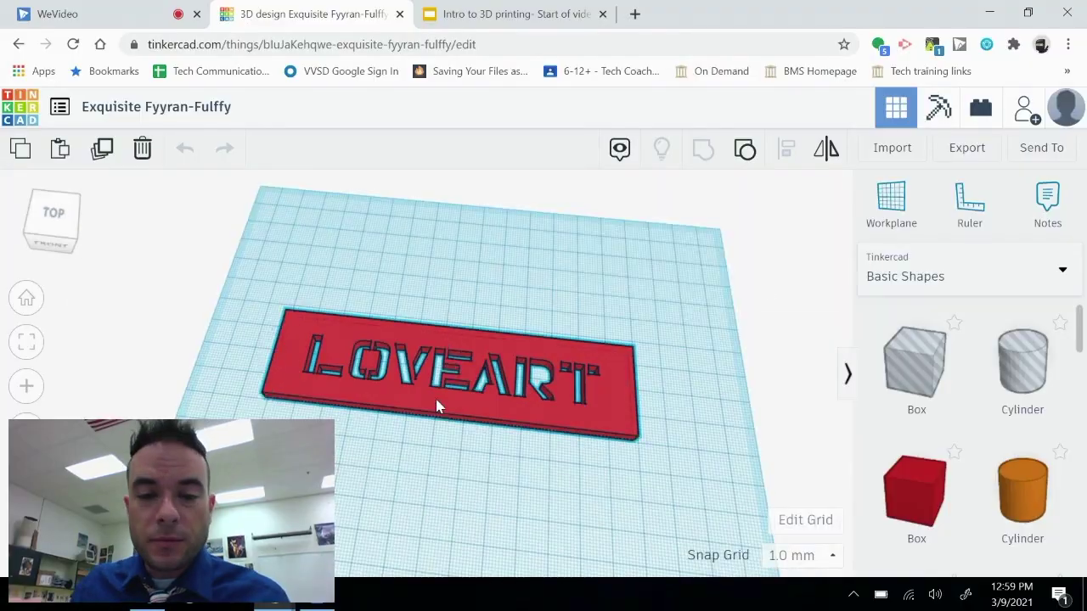
{"action": "left_click", "coordinate": [436, 406]}
{"action": "key", "text": "Delete"}
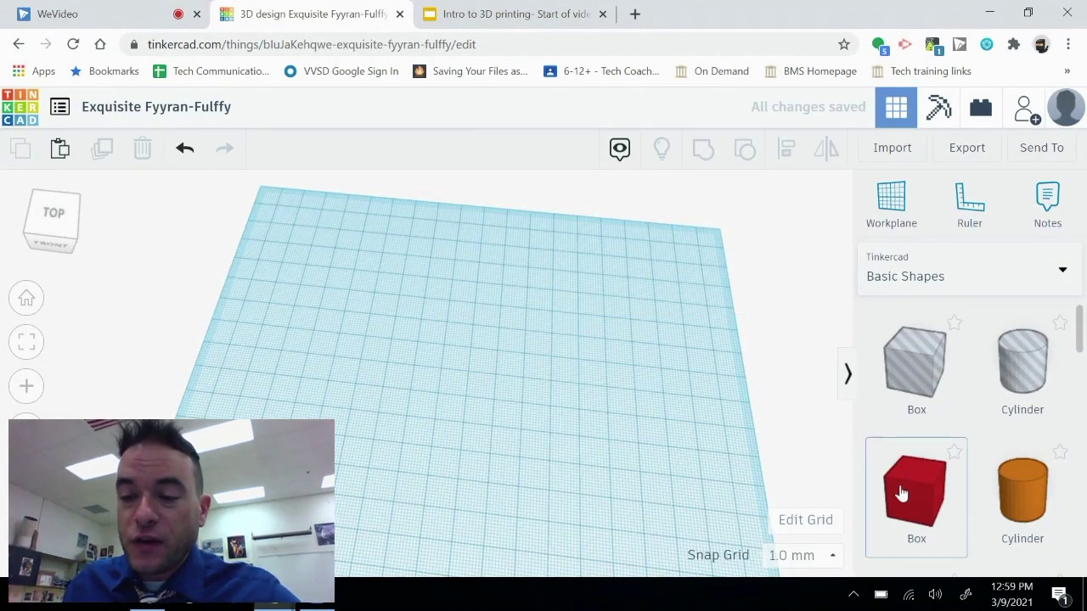
Place a solid red box toward the back-left of the workplane and set its height to 4 mm
{"action": "left_click_drag", "start_coordinate": [761, 456], "coordinate": [347, 348]}
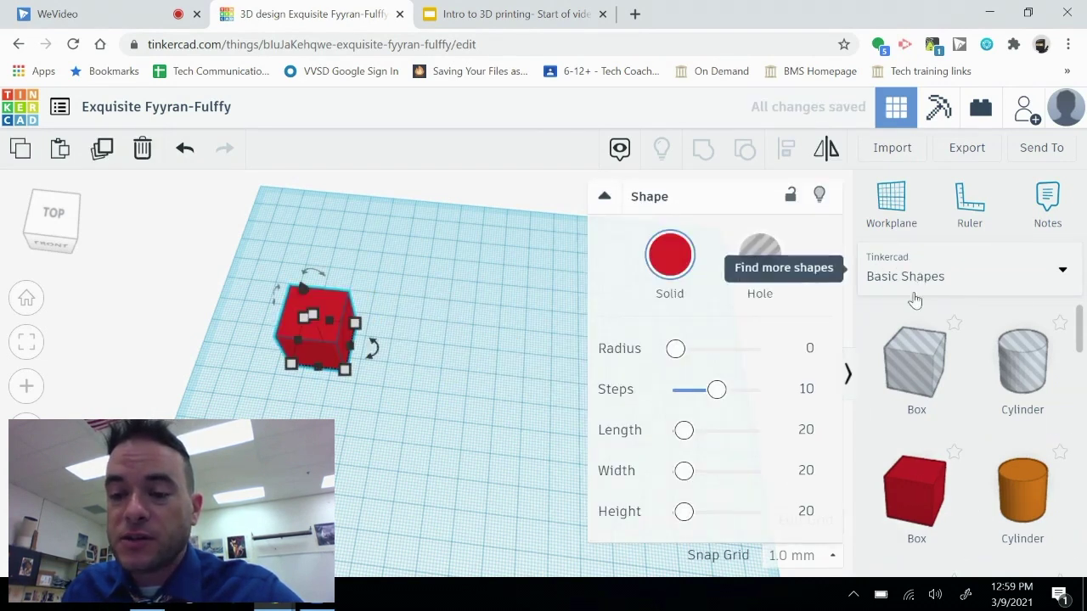
{"action": "right_click_drag", "start_coordinate": [408, 431], "coordinate": [391, 401]}
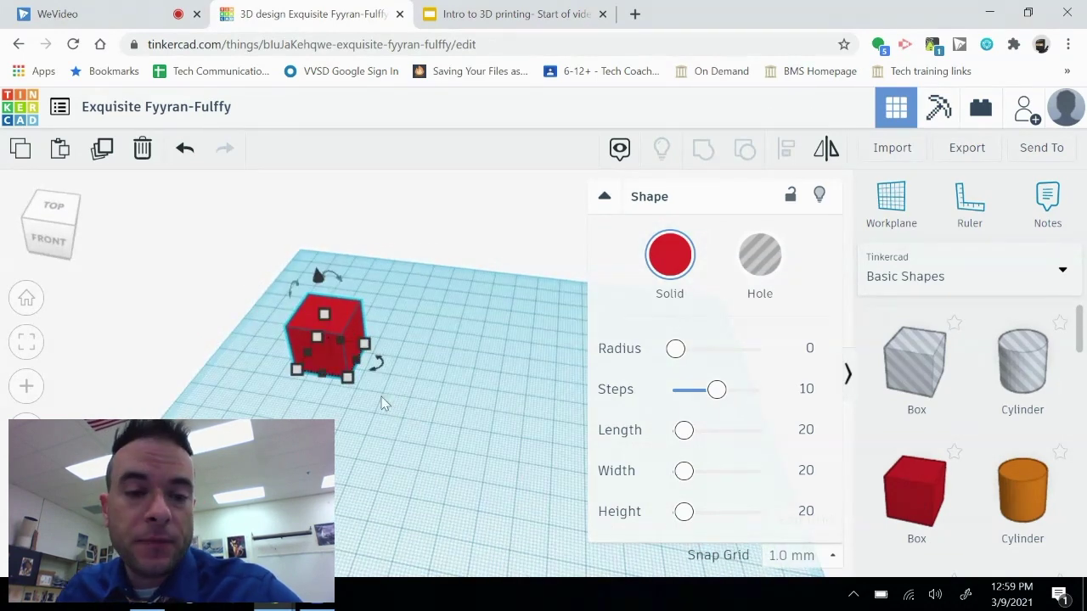
{"action": "mouse_move", "coordinate": [323, 316]}
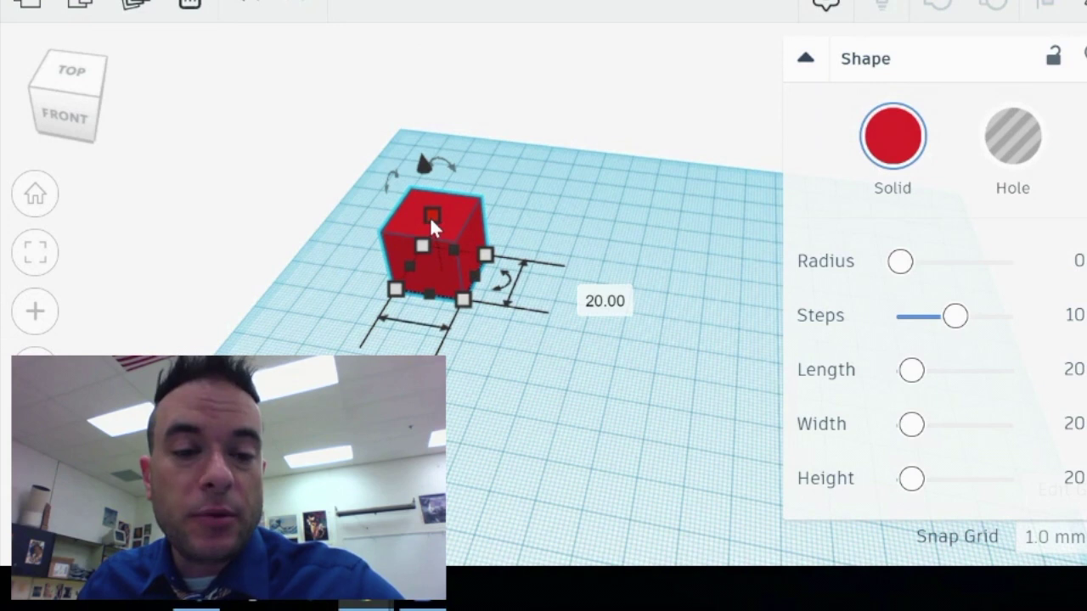
{"action": "left_click", "coordinate": [429, 217]}
{"action": "left_click_drag", "start_coordinate": [429, 217], "coordinate": [439, 262]}
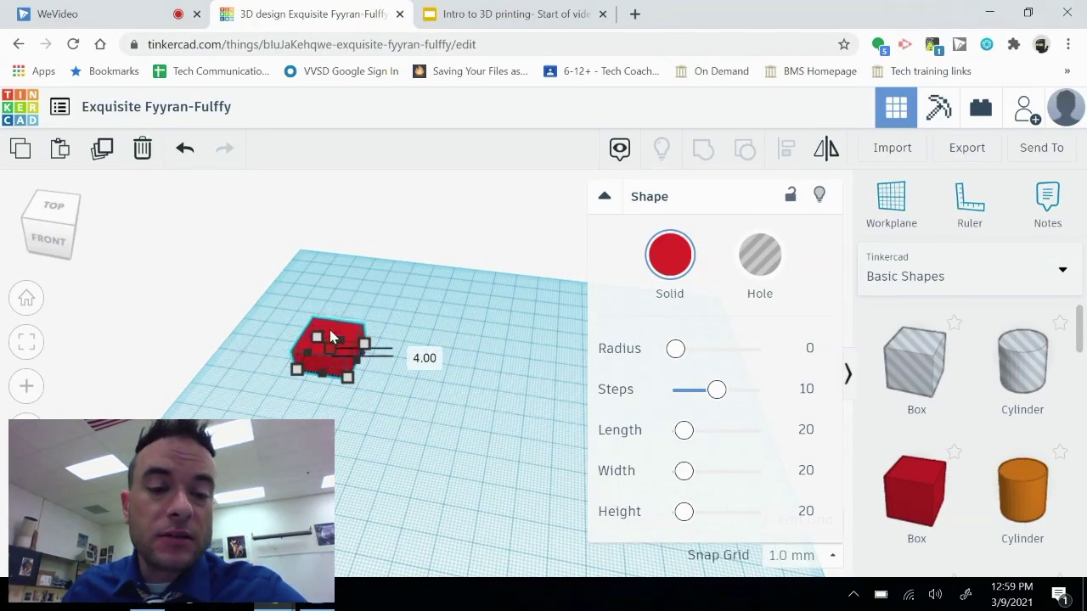
{"action": "left_click_drag", "start_coordinate": [329, 348], "coordinate": [322, 291]}
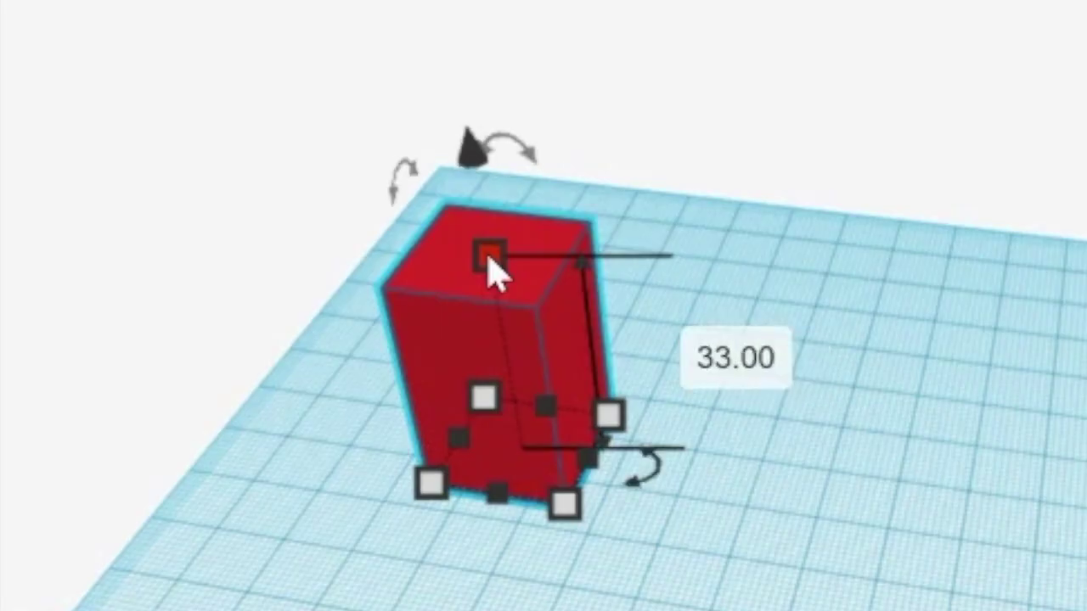
{"action": "left_click", "coordinate": [718, 352]}
{"action": "type", "text": "4"}
{"action": "key", "text": "Return"}
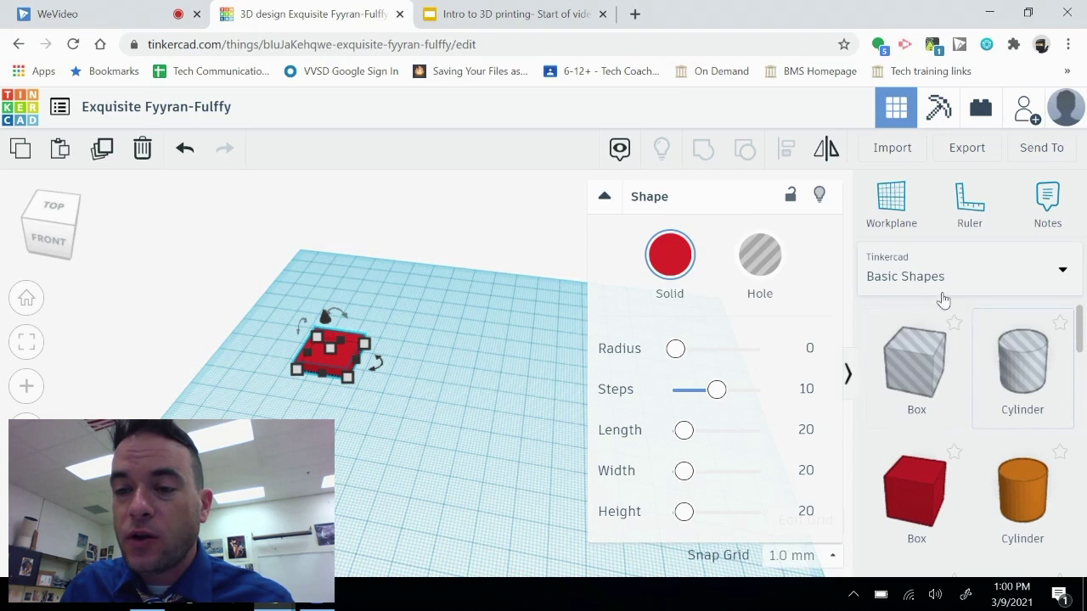
Look over the available shape categories and examine the shapes in the Characters collection
{"action": "left_click", "coordinate": [1062, 274]}
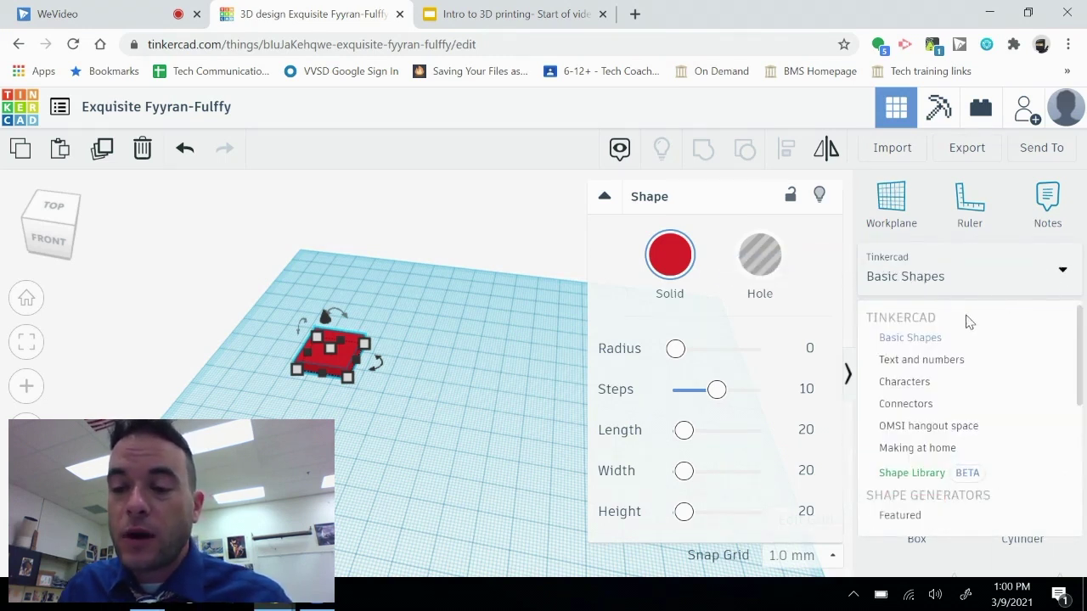
{"action": "scroll", "coordinate": [914, 442], "scroll_direction": "down", "scroll_amount": 5}
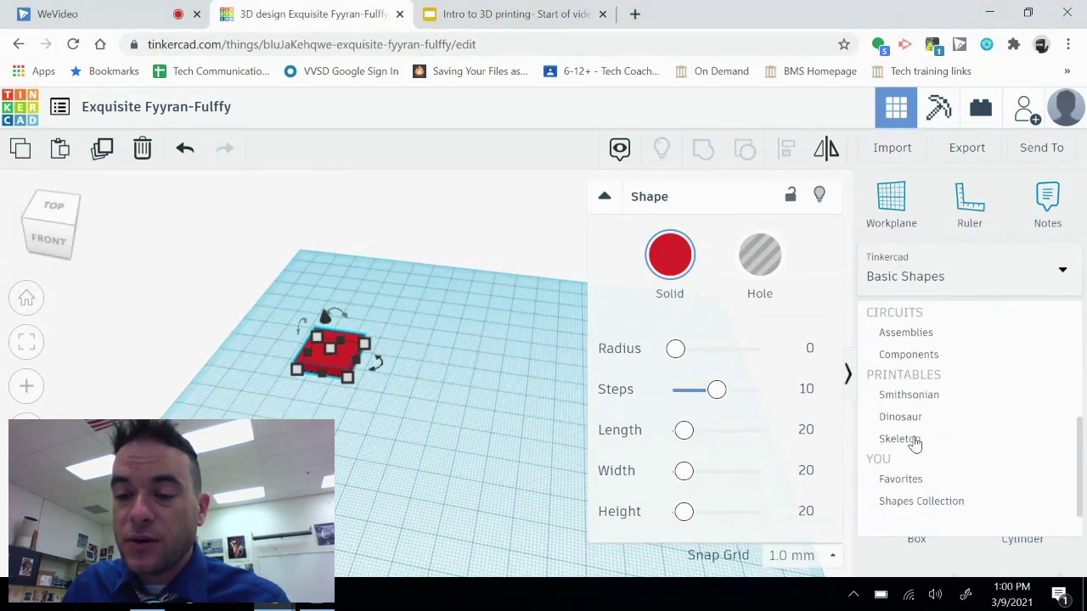
{"action": "scroll", "coordinate": [915, 442], "scroll_direction": "up", "scroll_amount": 5}
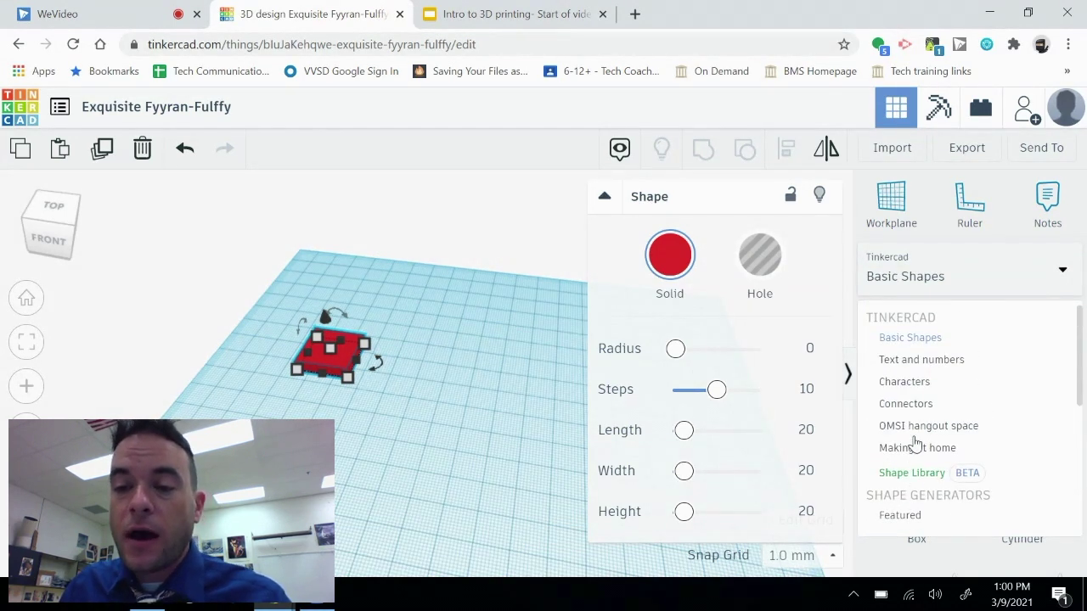
{"action": "left_click", "coordinate": [910, 386]}
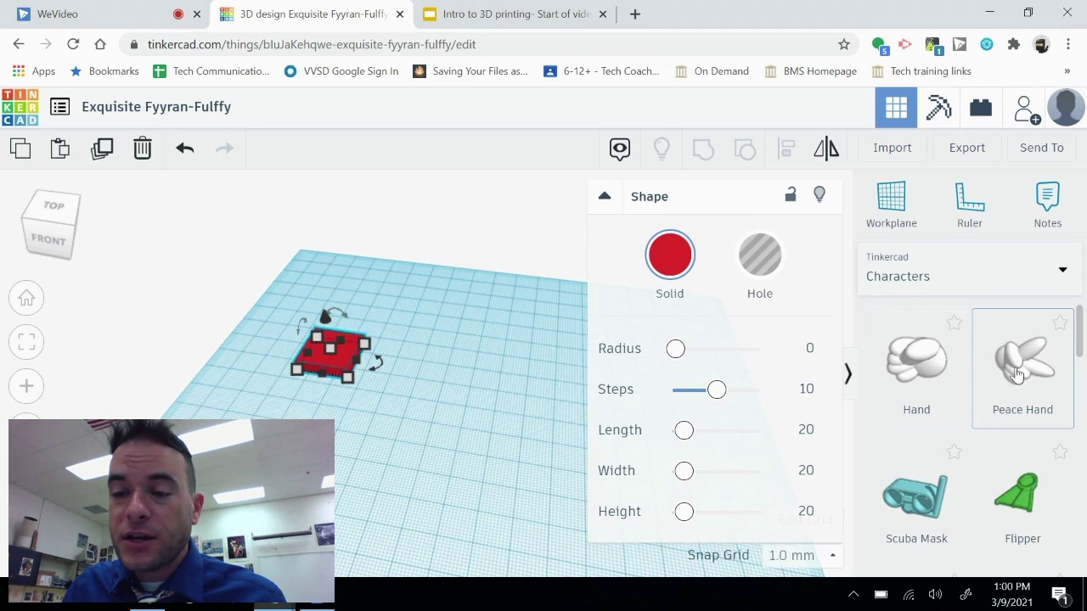
{"action": "scroll", "coordinate": [972, 486], "scroll_direction": "down", "scroll_amount": 7}
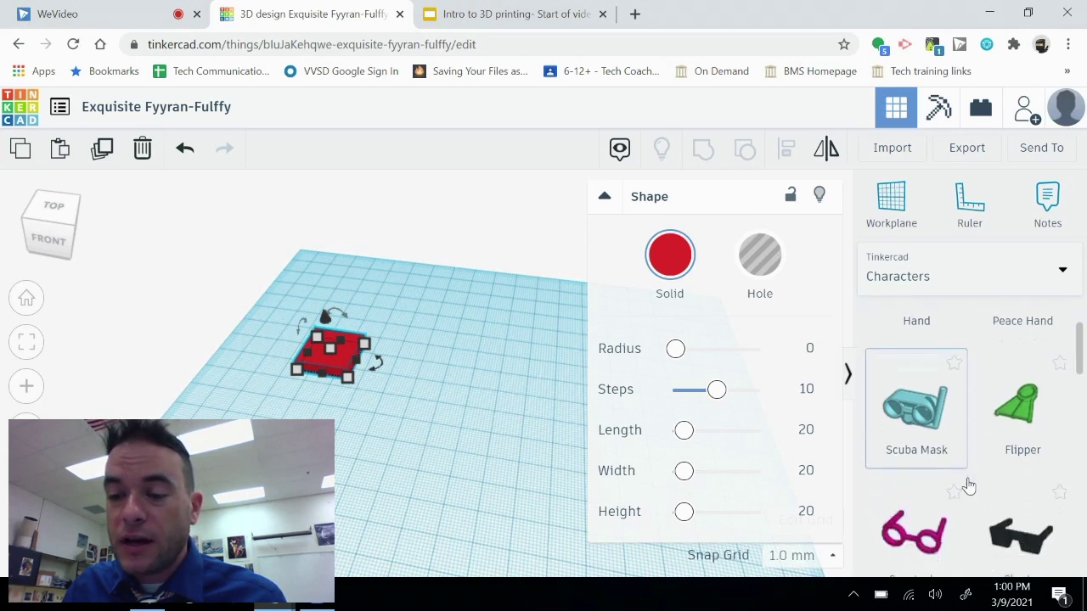
{"action": "scroll", "coordinate": [969, 484], "scroll_direction": "down", "scroll_amount": 5}
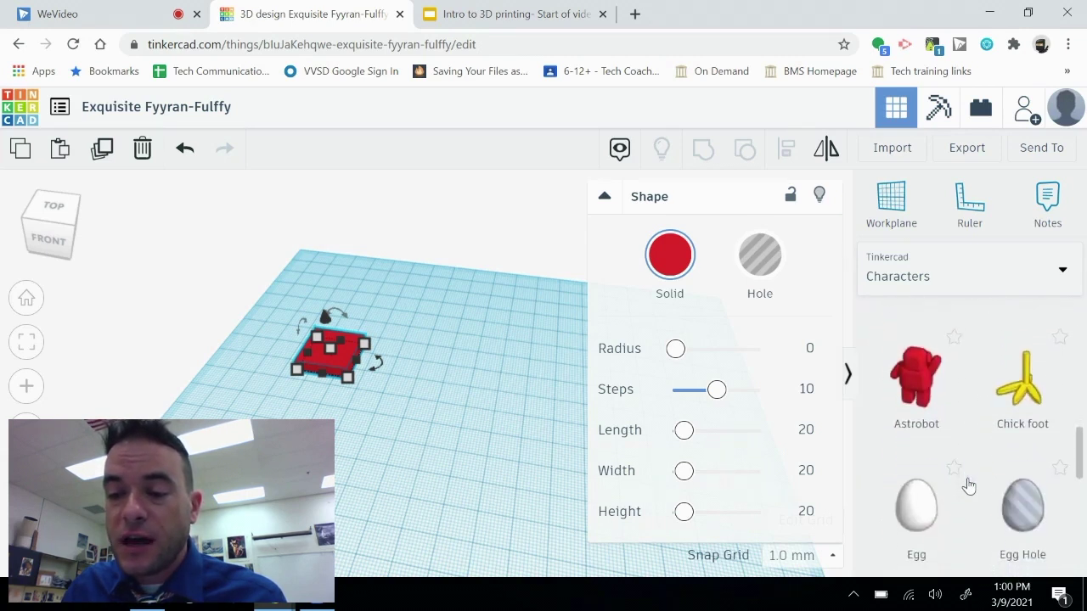
Find the script text shape among all shape generators and place it on the workplane in front of the red box
{"action": "left_click", "coordinate": [1063, 271]}
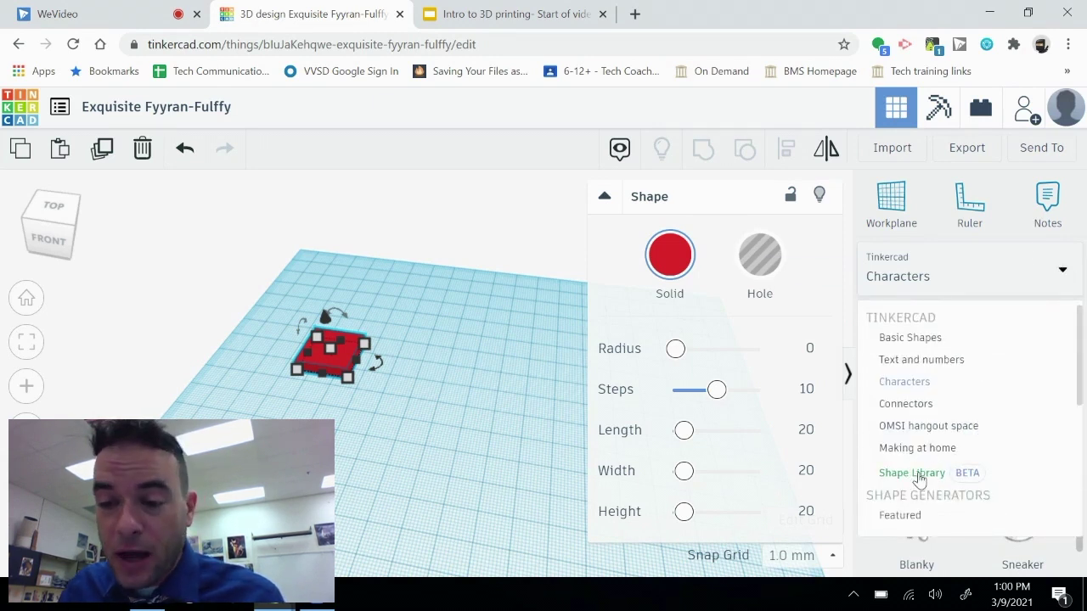
{"action": "scroll", "coordinate": [919, 480], "scroll_direction": "down", "scroll_amount": 2}
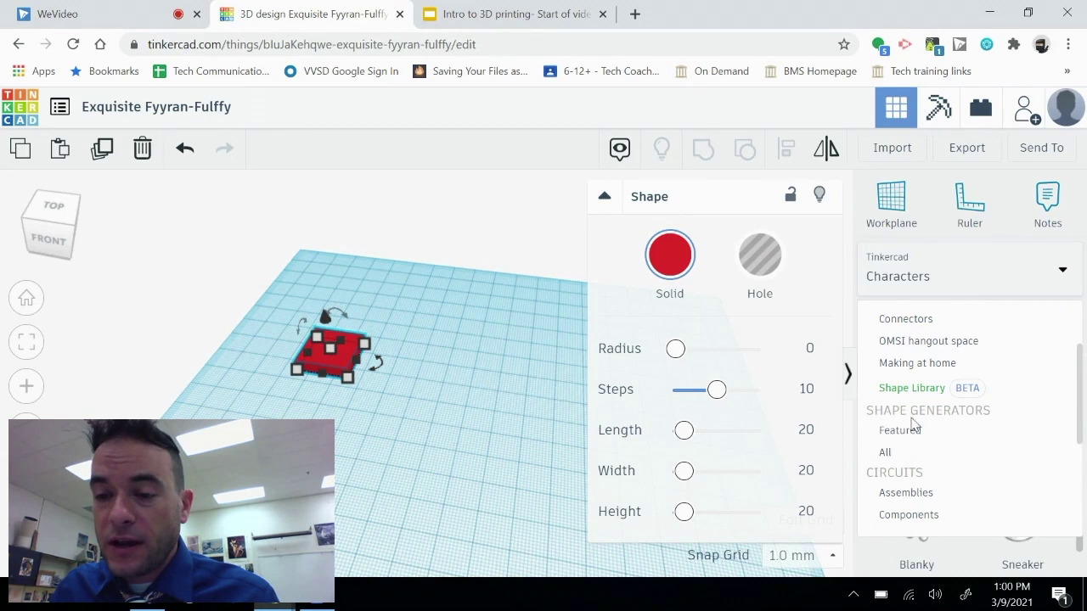
{"action": "left_click", "coordinate": [886, 455]}
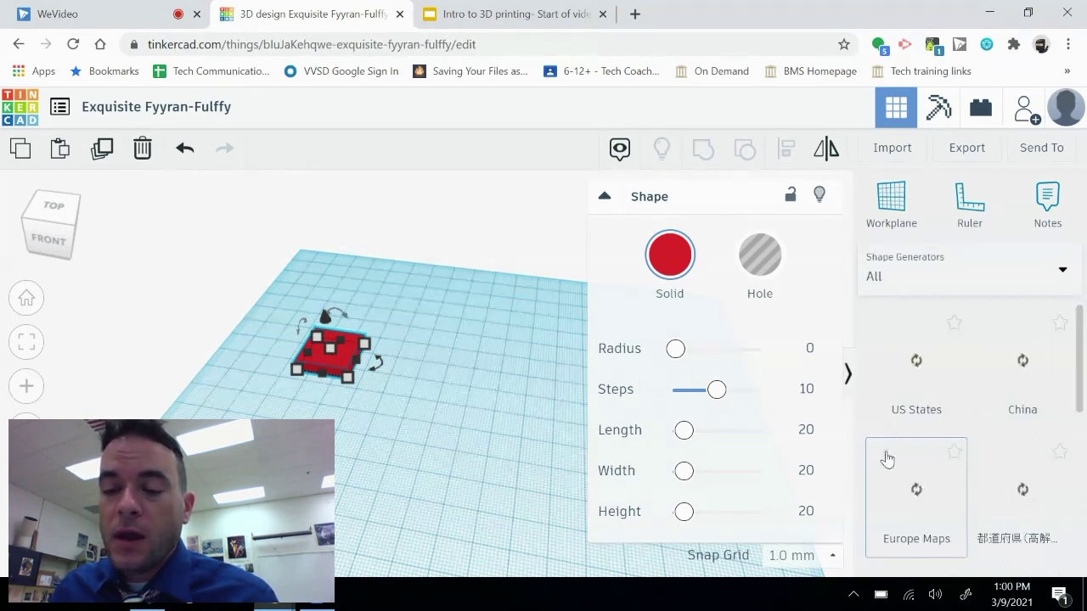
{"action": "scroll", "coordinate": [973, 394], "scroll_direction": "down", "scroll_amount": 3}
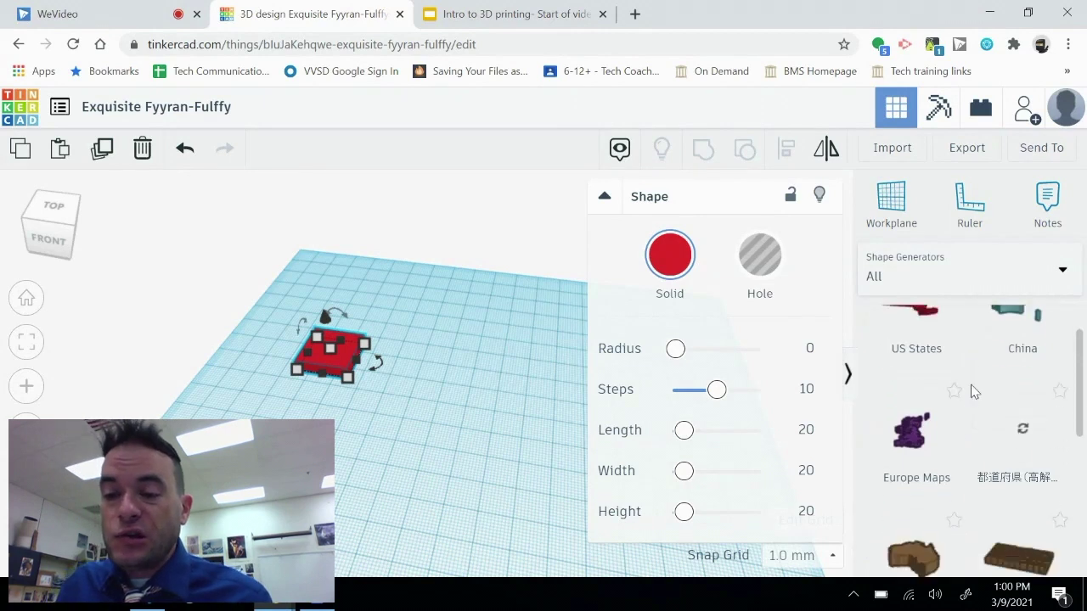
{"action": "scroll", "coordinate": [973, 391], "scroll_direction": "down", "scroll_amount": 2}
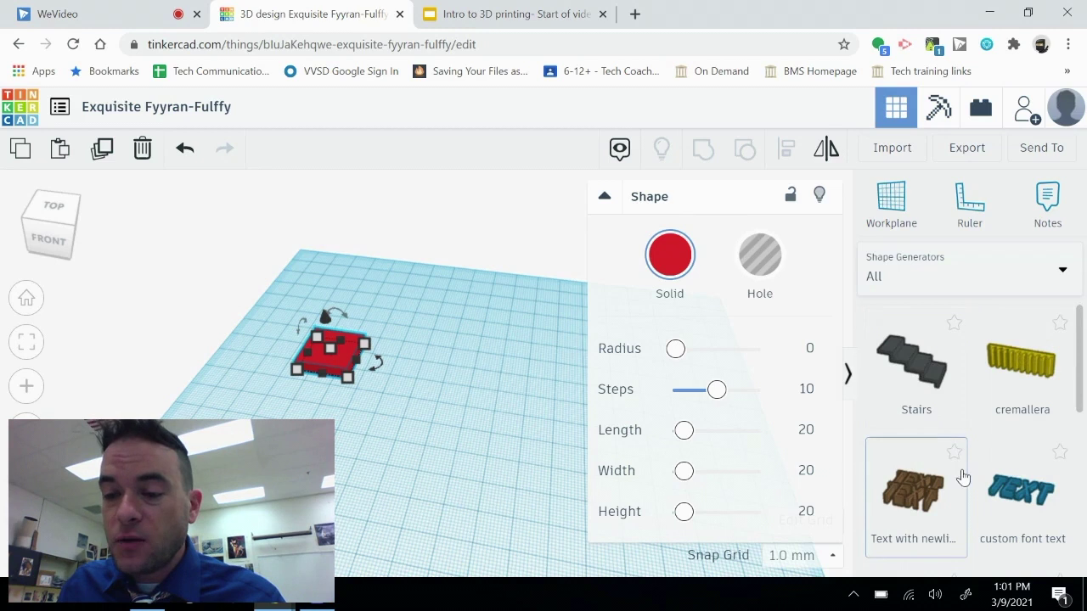
{"action": "scroll", "coordinate": [962, 478], "scroll_direction": "down", "scroll_amount": 3}
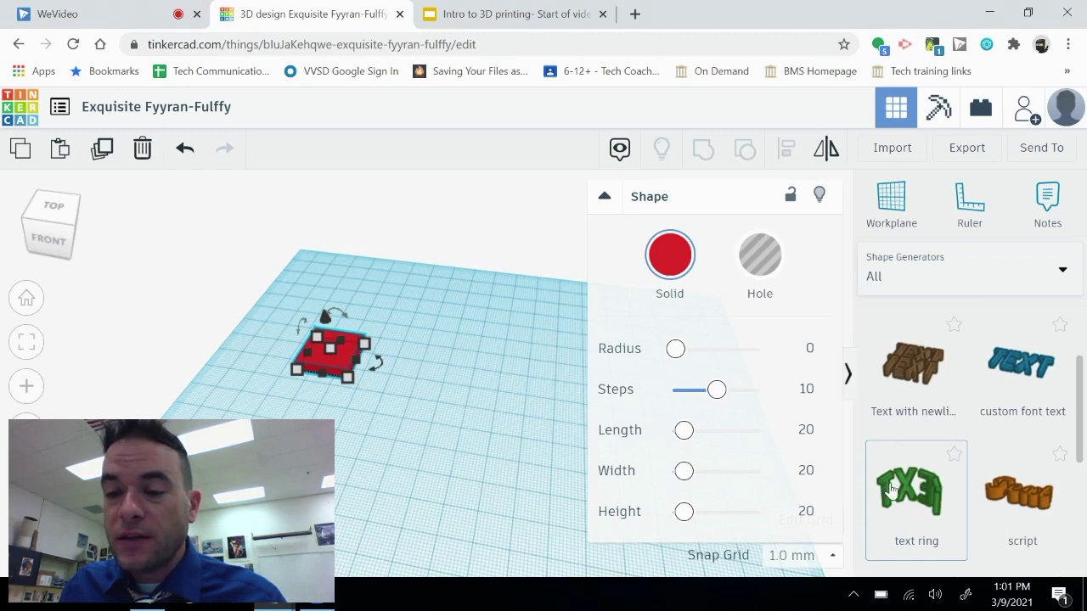
{"action": "scroll", "coordinate": [932, 478], "scroll_direction": "down", "scroll_amount": 3}
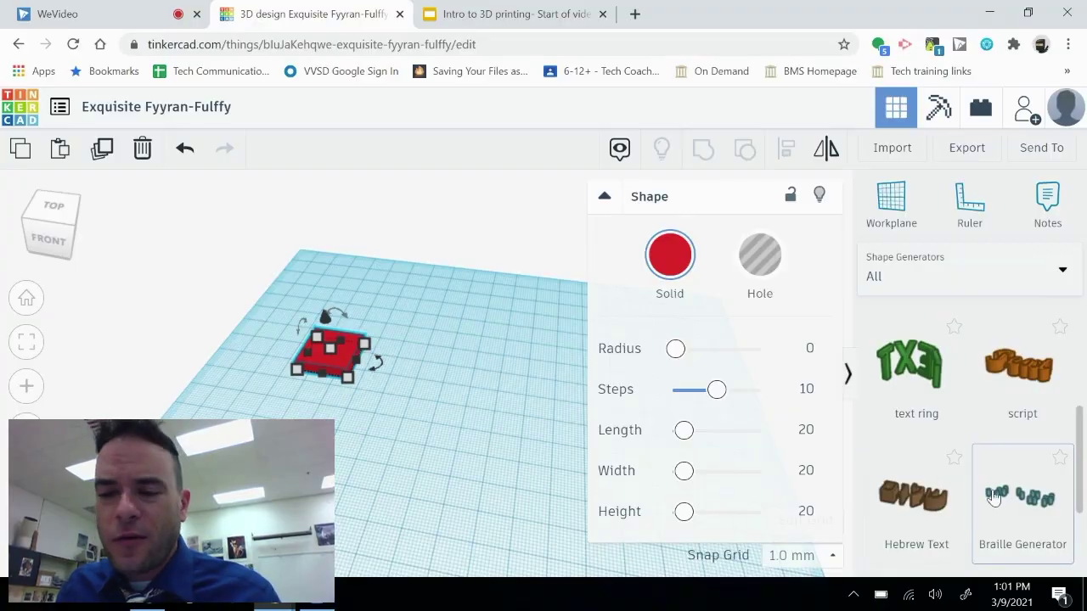
{"action": "scroll", "coordinate": [1007, 498], "scroll_direction": "down", "scroll_amount": 3}
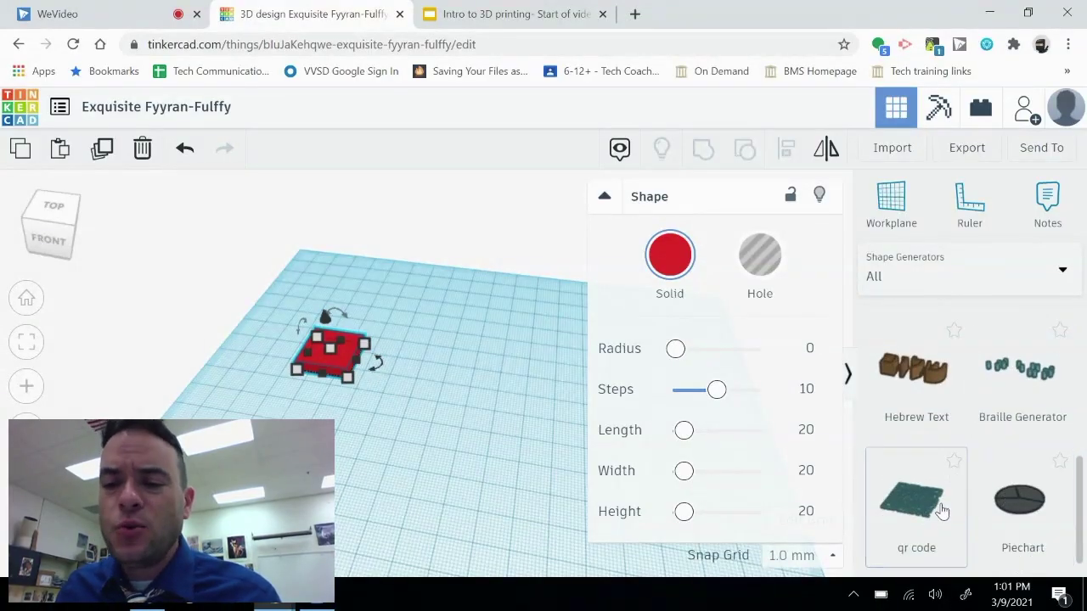
{"action": "scroll", "coordinate": [923, 503], "scroll_direction": "up", "scroll_amount": 3}
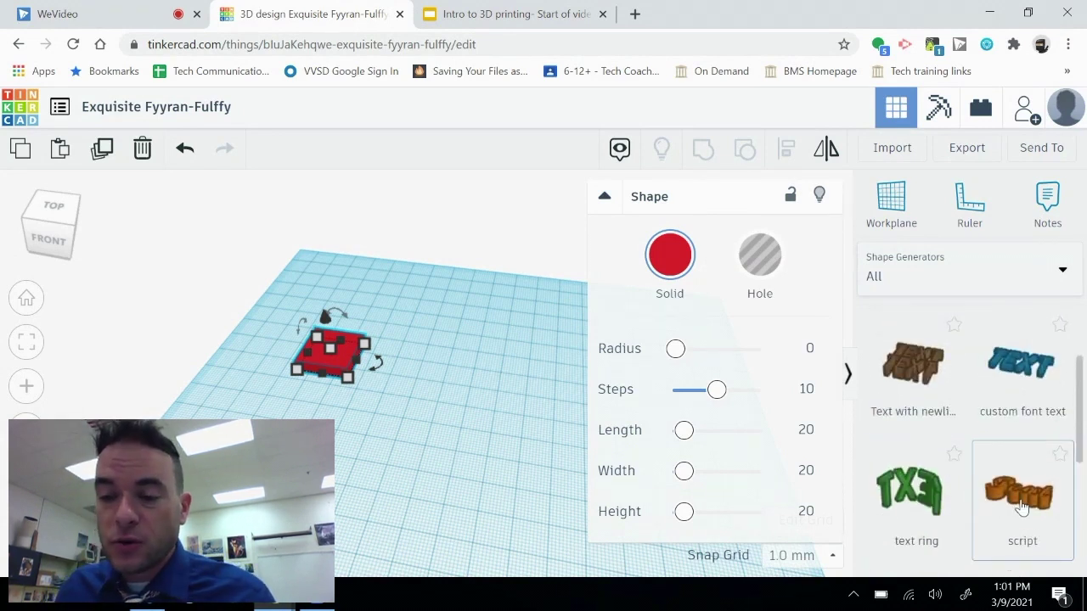
{"action": "left_click_drag", "start_coordinate": [1023, 496], "coordinate": [395, 456]}
{"action": "left_click_drag", "start_coordinate": [400, 402], "coordinate": [416, 402]}
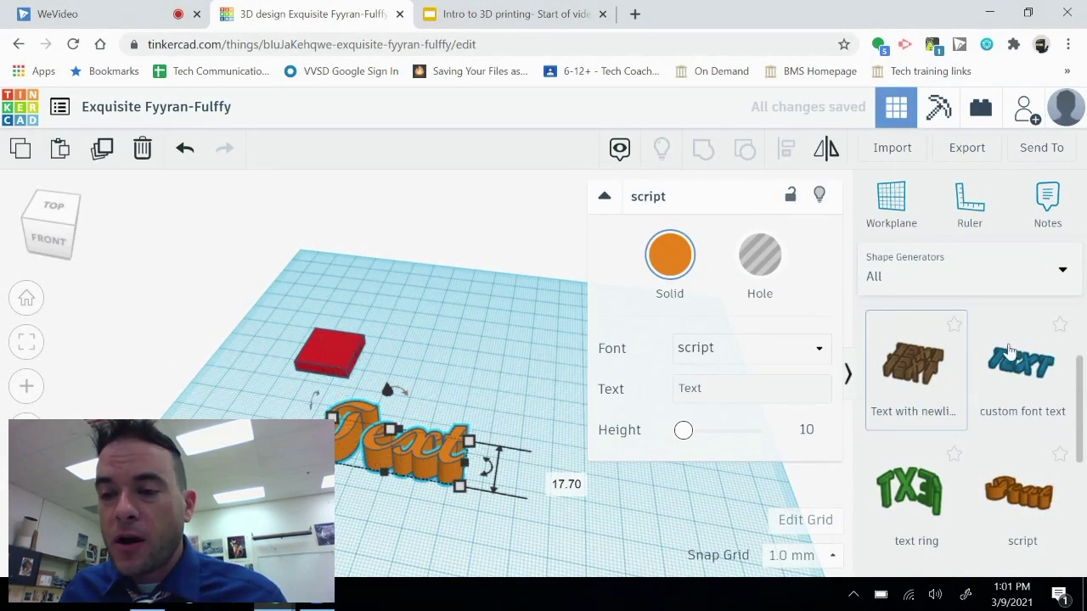
Try the Text shape from Basic Shapes, checking its font choices, and delete it from the workplane
{"action": "left_click", "coordinate": [1064, 272]}
{"action": "left_click", "coordinate": [910, 338]}
{"action": "scroll", "coordinate": [964, 378], "scroll_direction": "down", "scroll_amount": 5}
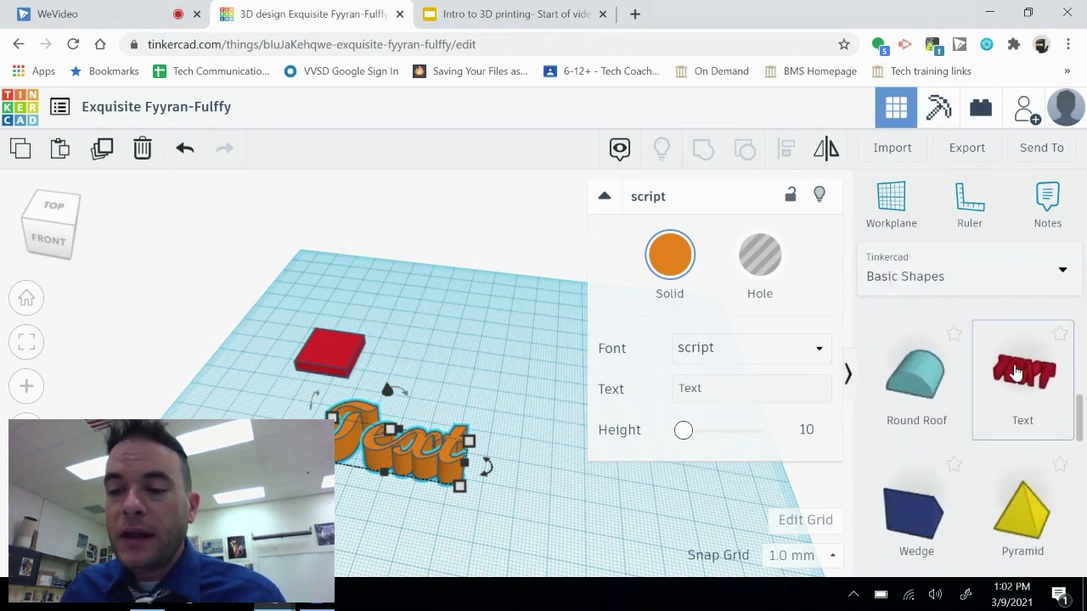
{"action": "left_click_drag", "start_coordinate": [905, 371], "coordinate": [479, 330]}
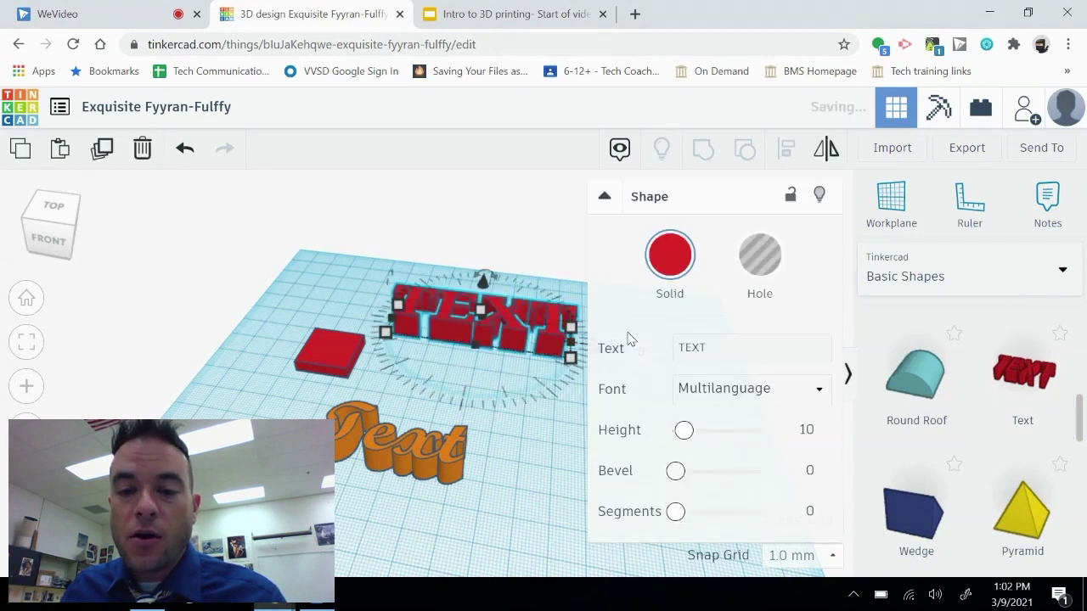
{"action": "left_click", "coordinate": [809, 392]}
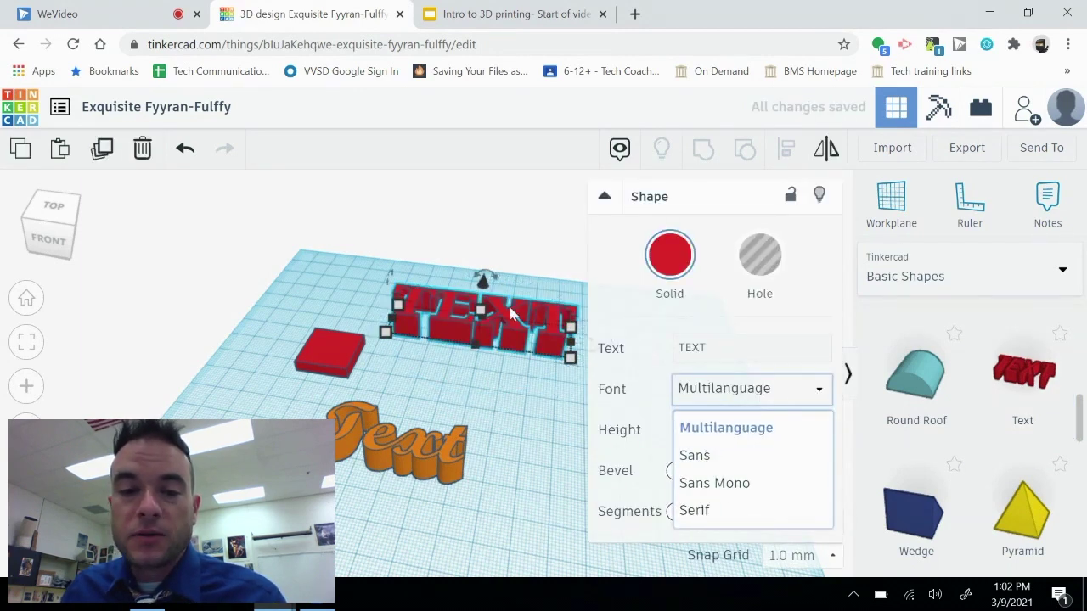
{"action": "left_click", "coordinate": [476, 311]}
{"action": "key", "text": "Delete"}
Examine the font choices offered for the orange script text shape
{"action": "left_click", "coordinate": [408, 447]}
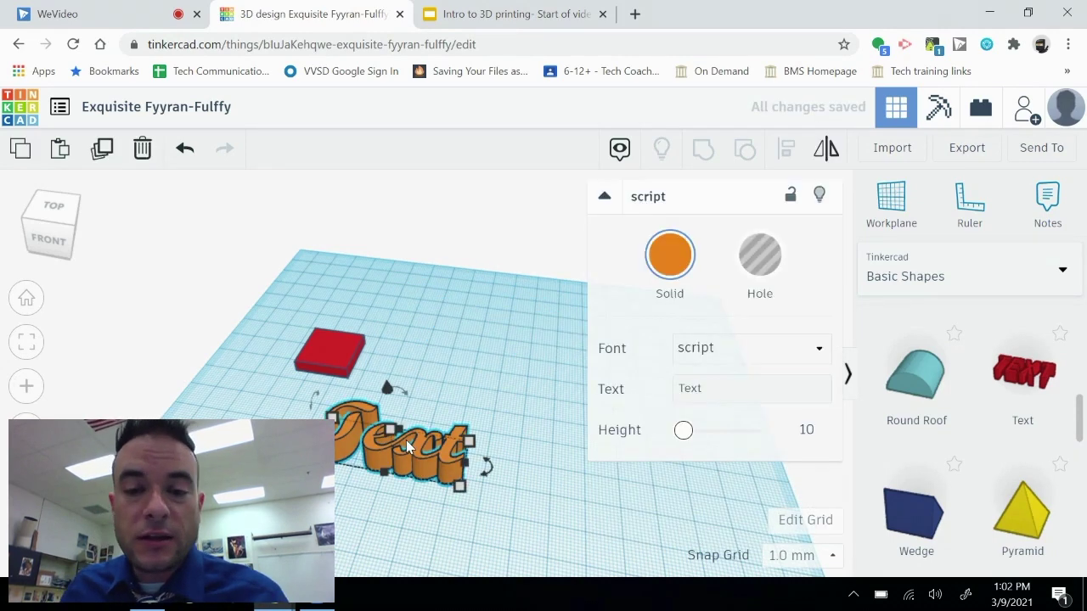
{"action": "left_click", "coordinate": [812, 351]}
{"action": "scroll", "coordinate": [774, 417], "scroll_direction": "down", "scroll_amount": 2}
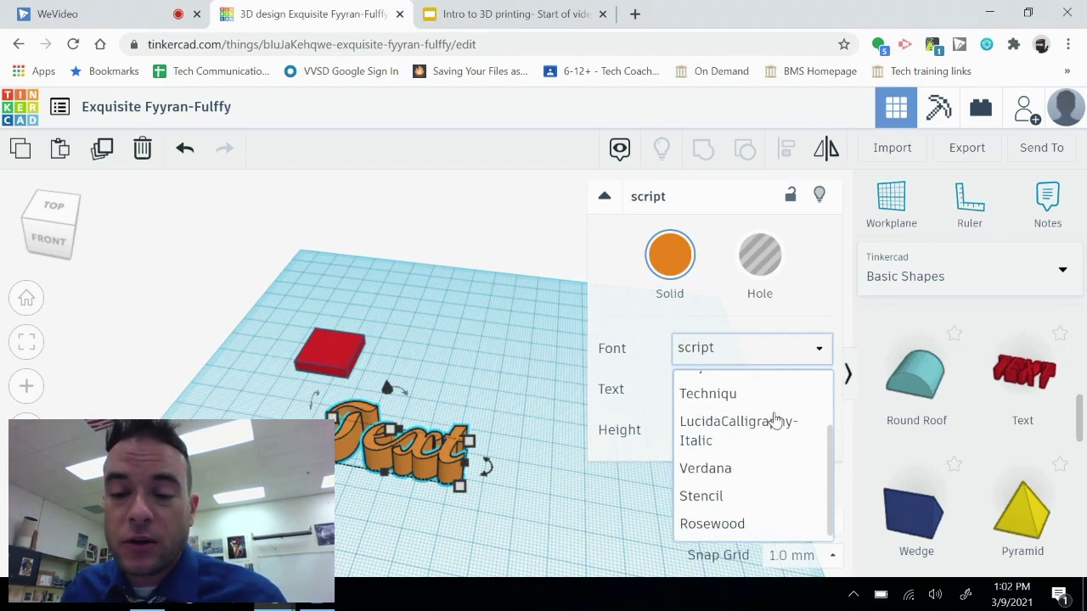
{"action": "scroll", "coordinate": [767, 466], "scroll_direction": "up", "scroll_amount": 2}
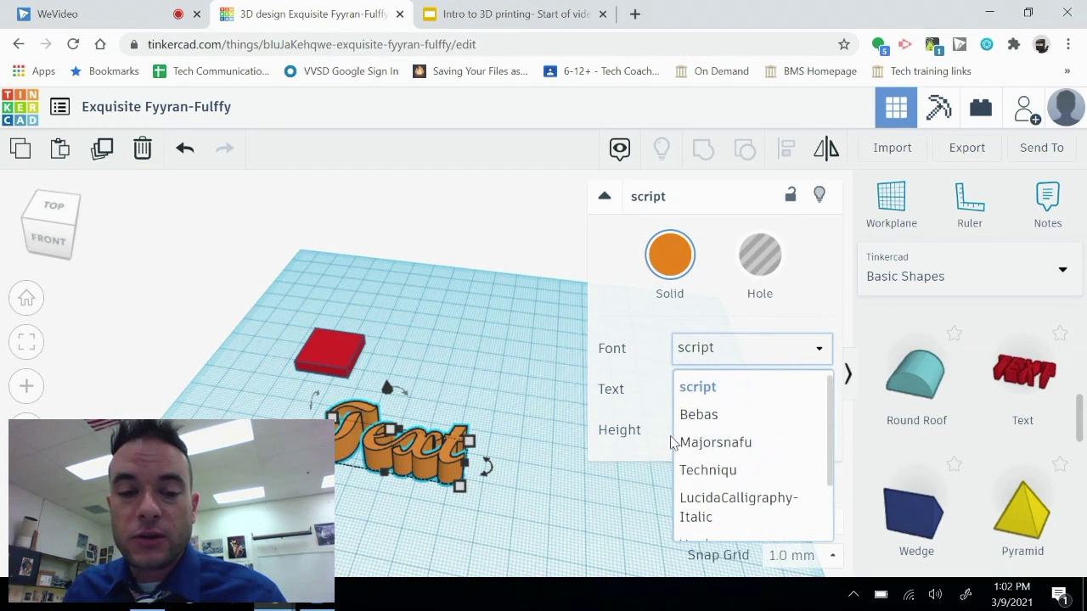
{"action": "left_click", "coordinate": [666, 393]}
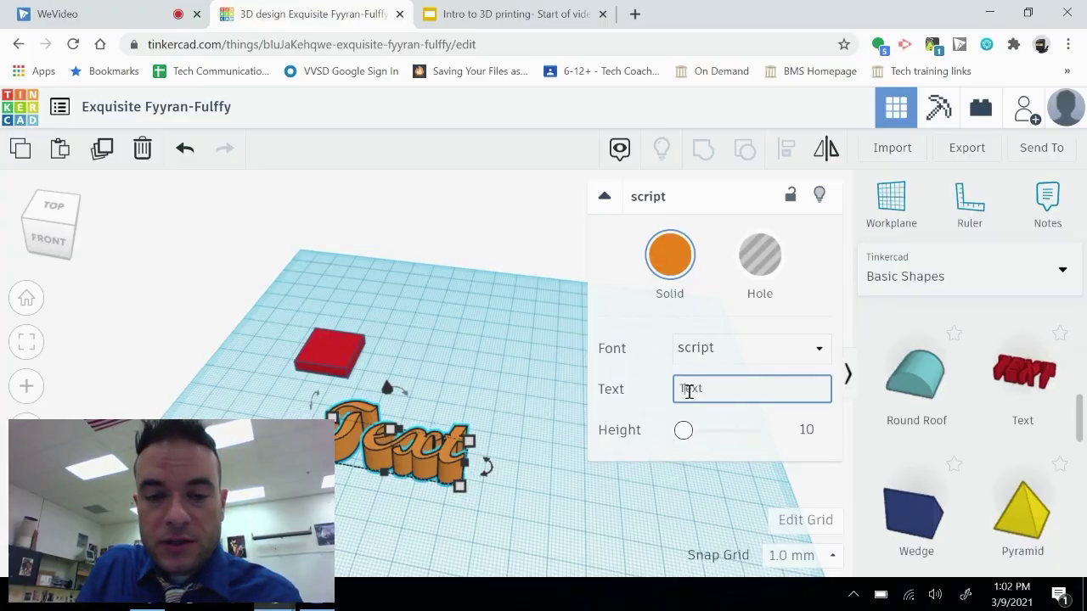
Replace the orange script shape's text with LOVEART
{"action": "left_click", "coordinate": [688, 390]}
{"action": "key", "text": "BackSpace"}
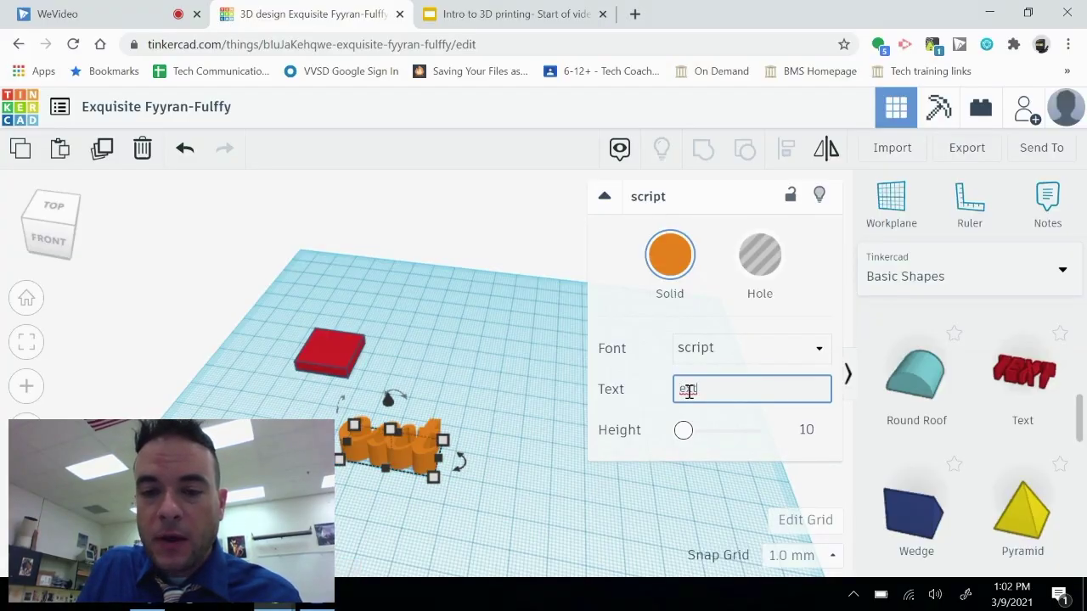
{"action": "key", "text": "BackSpace"}
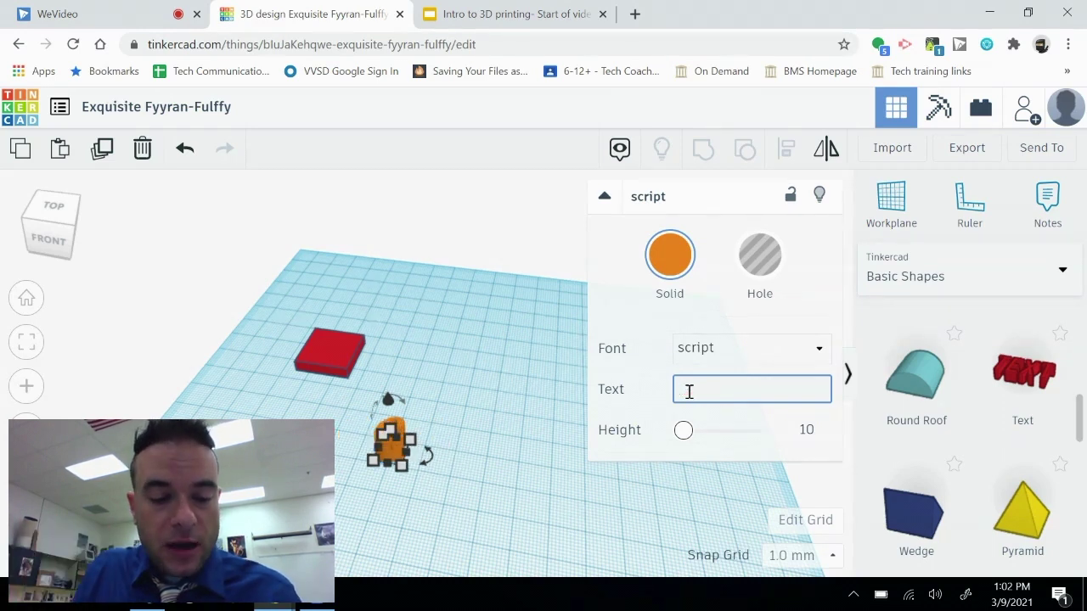
{"action": "type", "text": "LOVEART"}
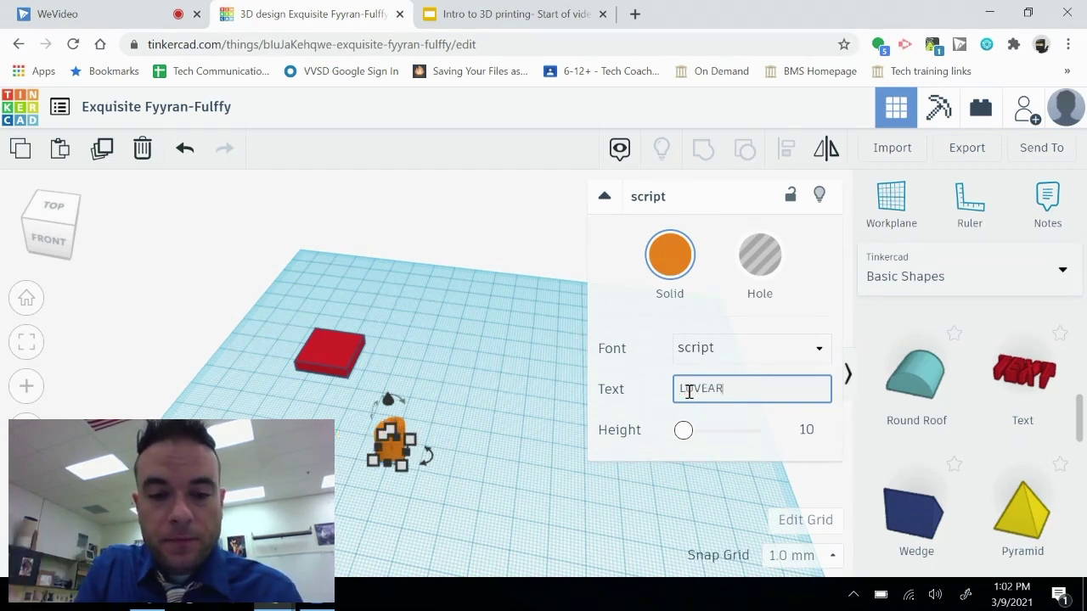
{"action": "right_click_drag", "start_coordinate": [478, 354], "coordinate": [515, 396]}
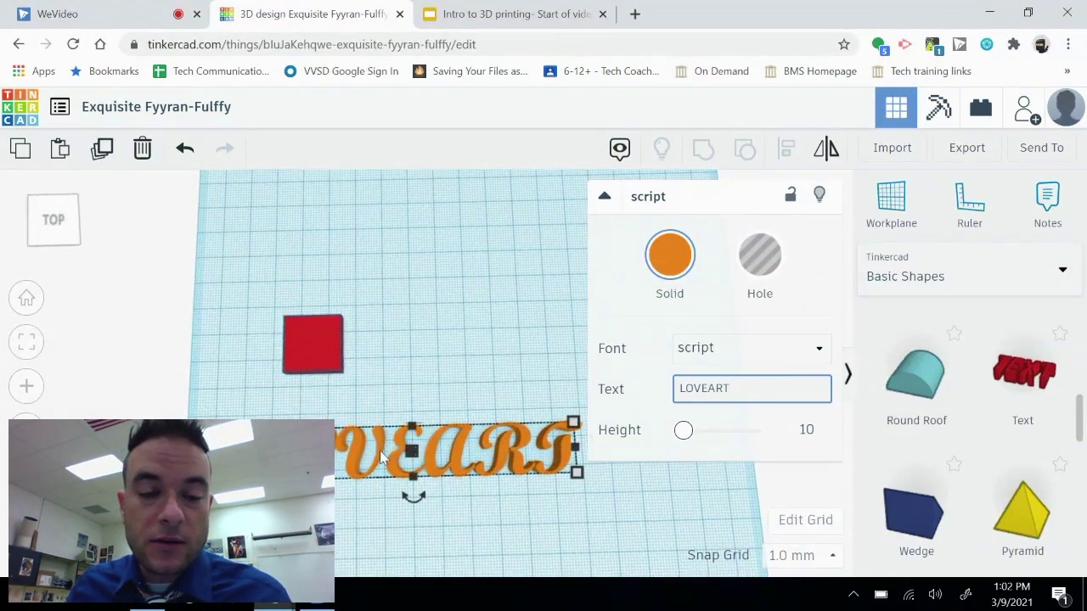
Inspect the LOVEART letter shapes, switch to Google Slides to present the stencil lettering examples, and return to the Tinkercad design
{"action": "scroll", "coordinate": [382, 457], "scroll_direction": "up", "scroll_amount": 5}
{"action": "middle_click_drag", "start_coordinate": [376, 461], "coordinate": [411, 348]}
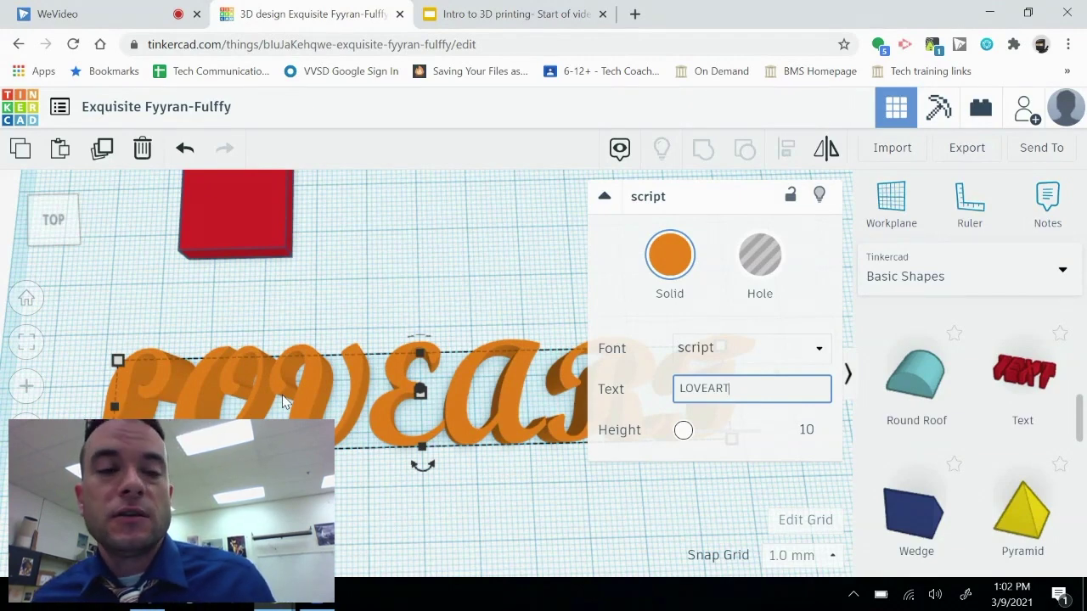
{"action": "left_click", "coordinate": [522, 13]}
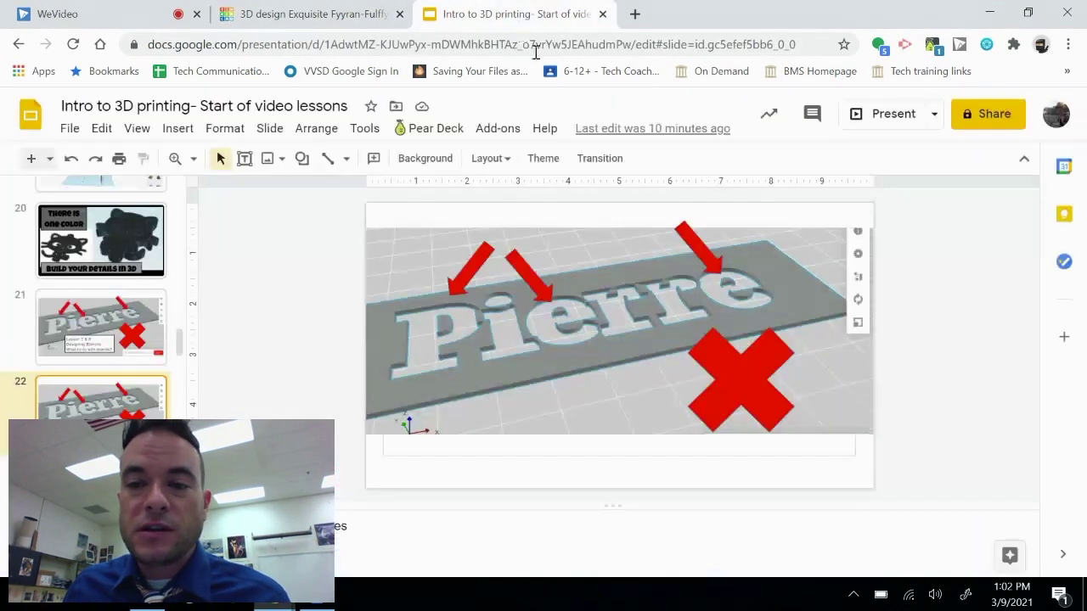
{"action": "left_click", "coordinate": [888, 117]}
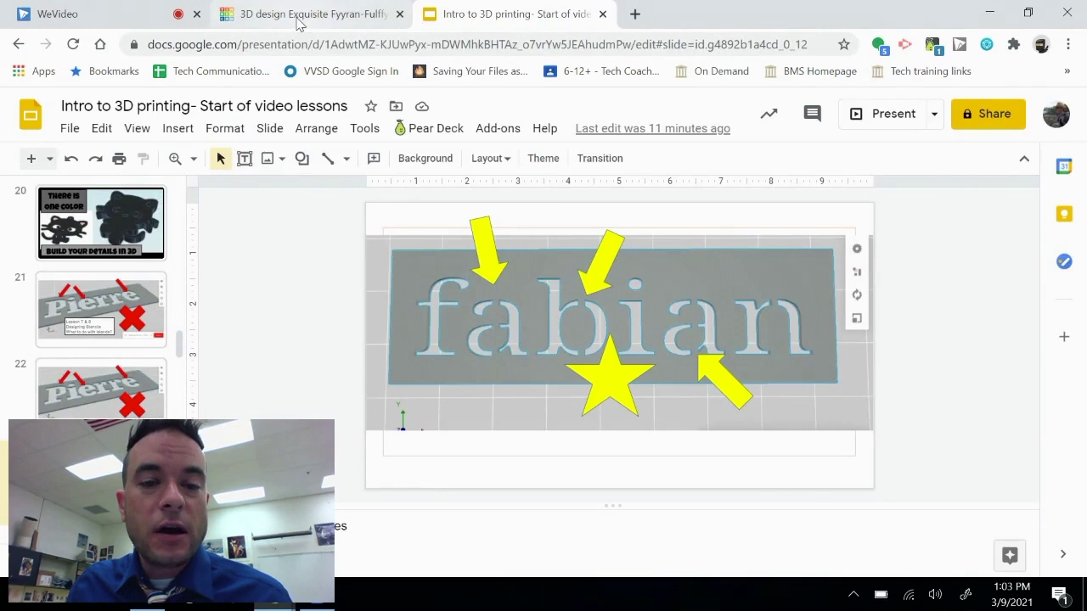
{"action": "left_click", "coordinate": [297, 17]}
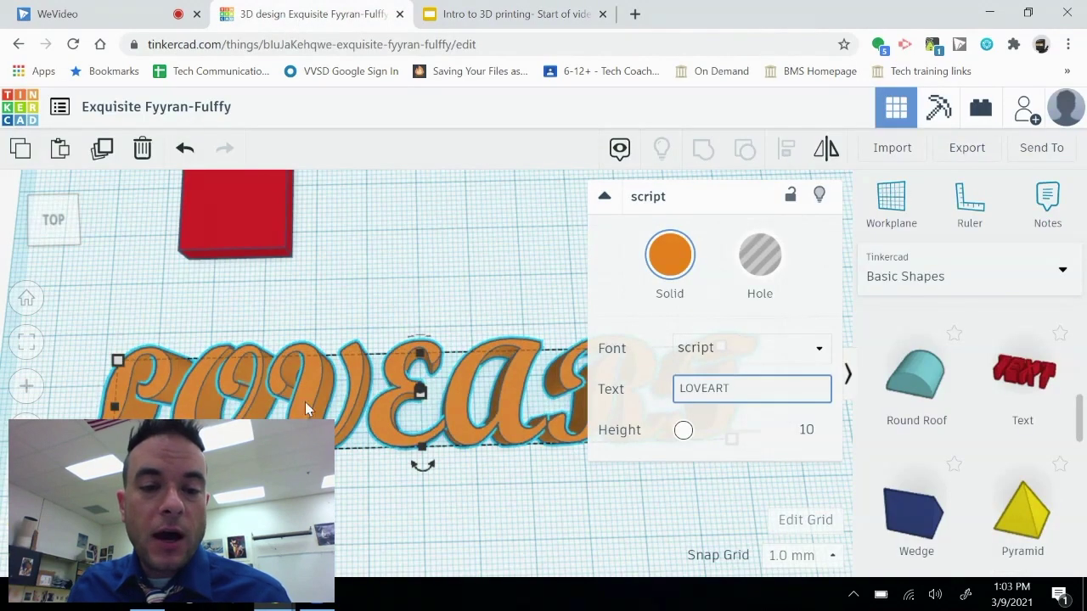
Set the font of the LOVEART text to Majorsnafu
{"action": "left_click", "coordinate": [820, 350]}
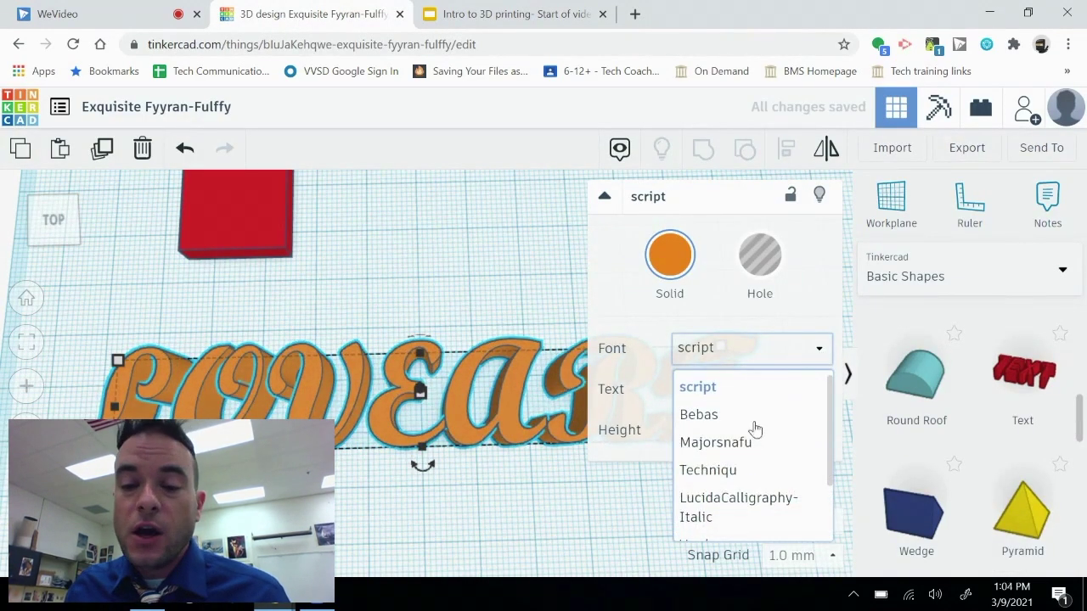
{"action": "left_click", "coordinate": [716, 443]}
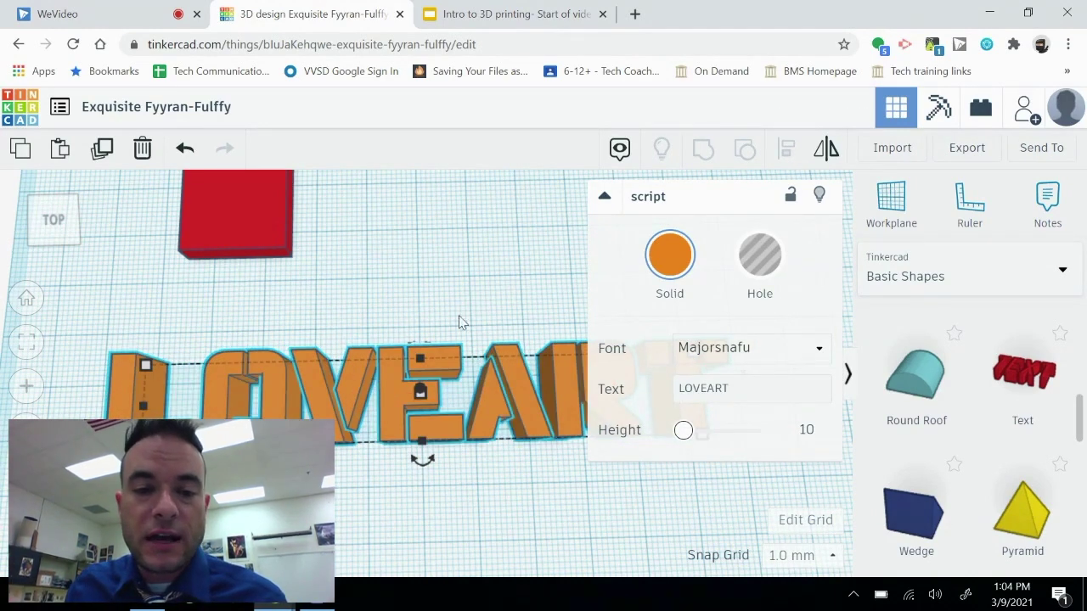
{"action": "middle_click_drag", "start_coordinate": [486, 389], "coordinate": [351, 359]}
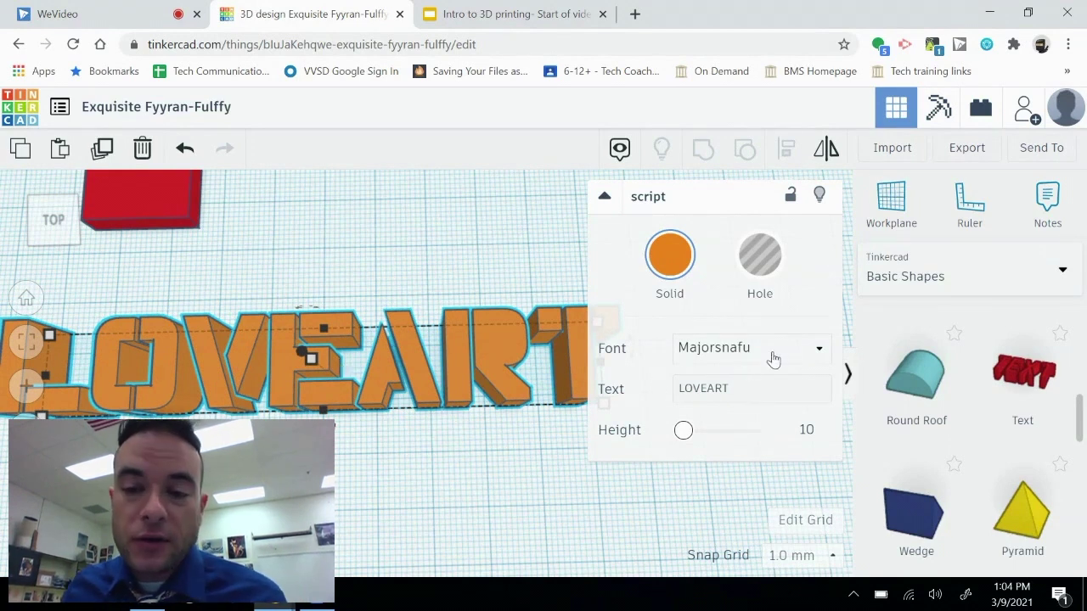
Try the Stencil font on the LOVEART text and return the text to Majorsnafu
{"action": "left_click", "coordinate": [818, 352]}
{"action": "scroll", "coordinate": [771, 438], "scroll_direction": "down", "scroll_amount": 2}
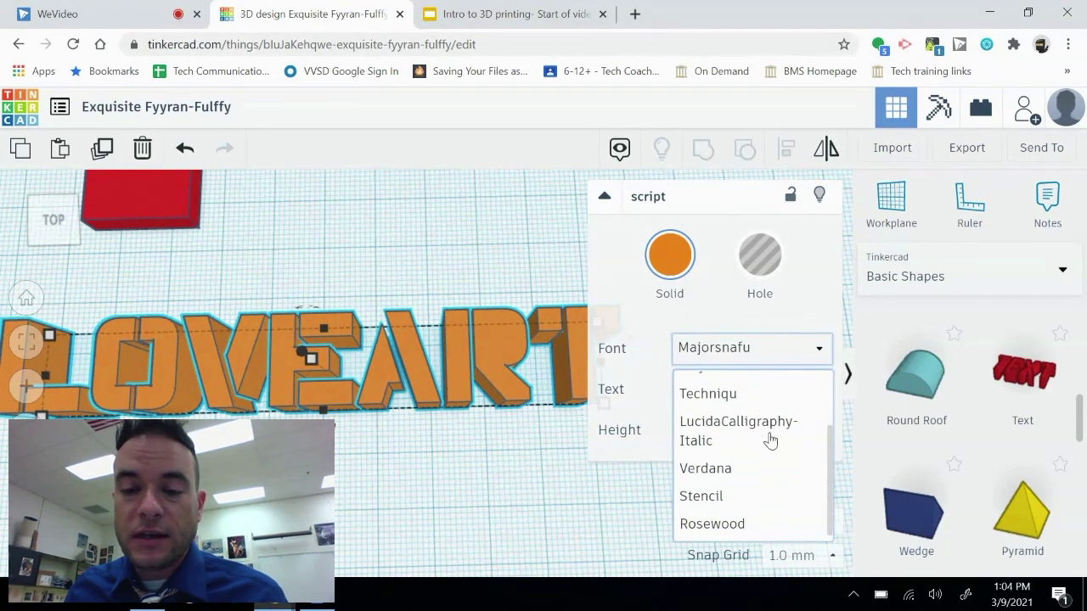
{"action": "left_click", "coordinate": [700, 498]}
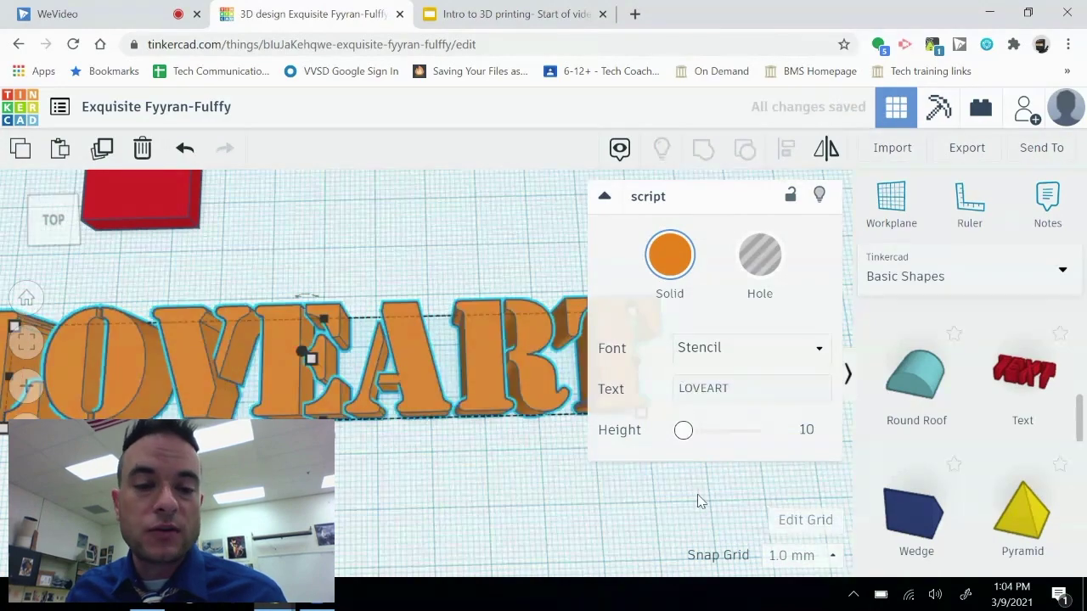
{"action": "right_click_drag", "start_coordinate": [374, 344], "coordinate": [786, 369]}
{"action": "left_click", "coordinate": [822, 350]}
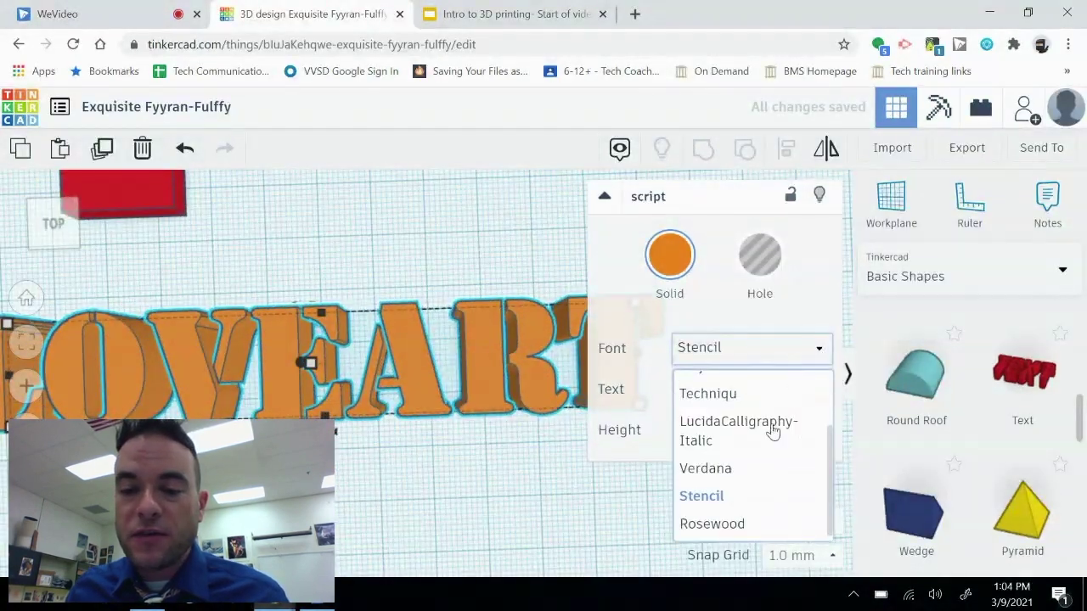
{"action": "scroll", "coordinate": [762, 439], "scroll_direction": "up", "scroll_amount": 2}
{"action": "left_click", "coordinate": [726, 450]}
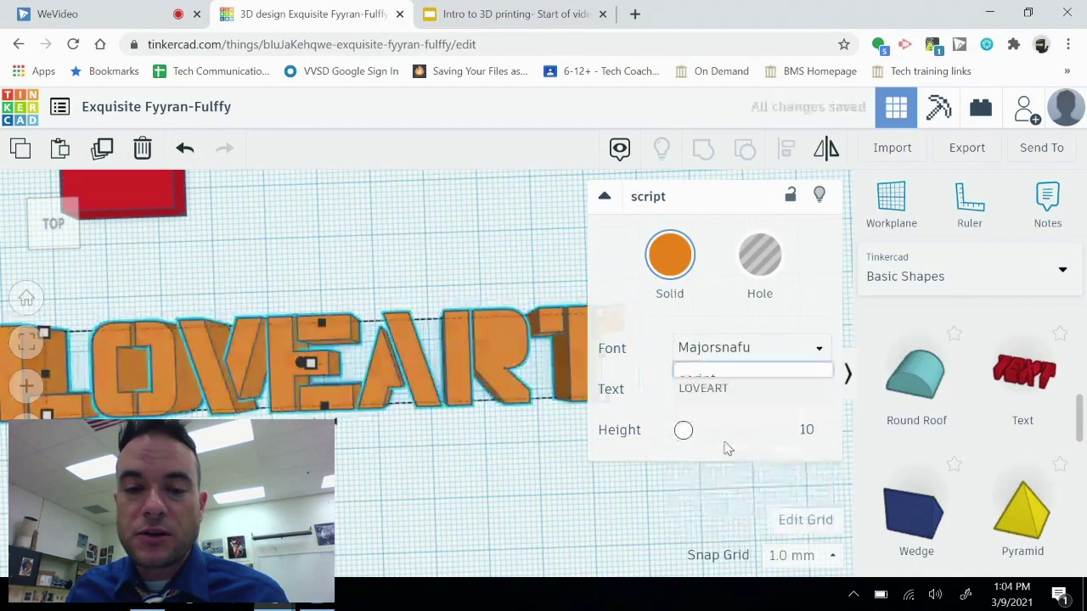
{"action": "scroll", "coordinate": [370, 362], "scroll_direction": "down", "scroll_amount": 3}
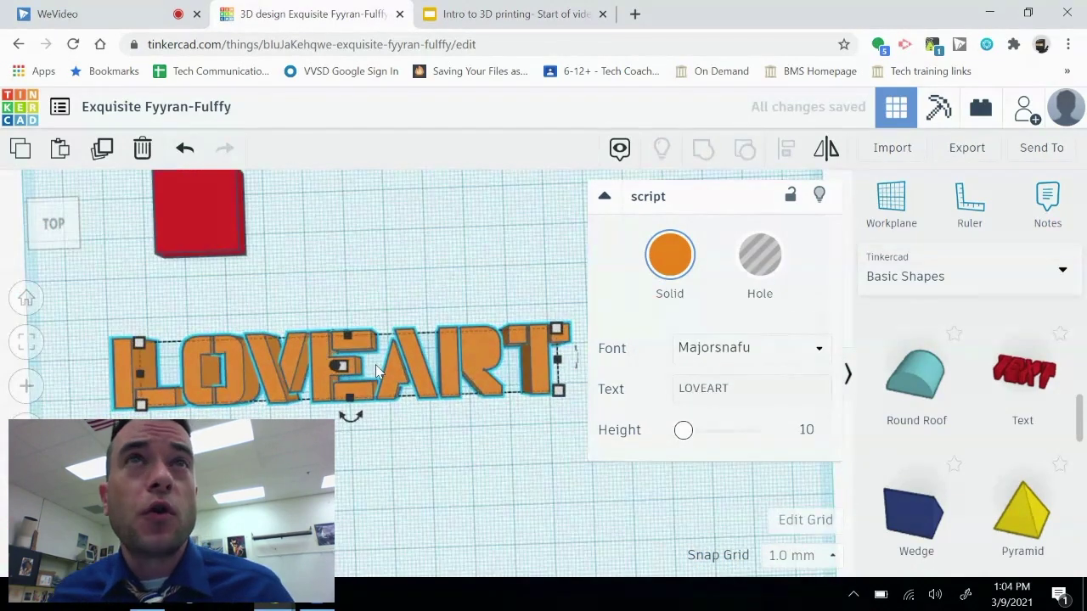
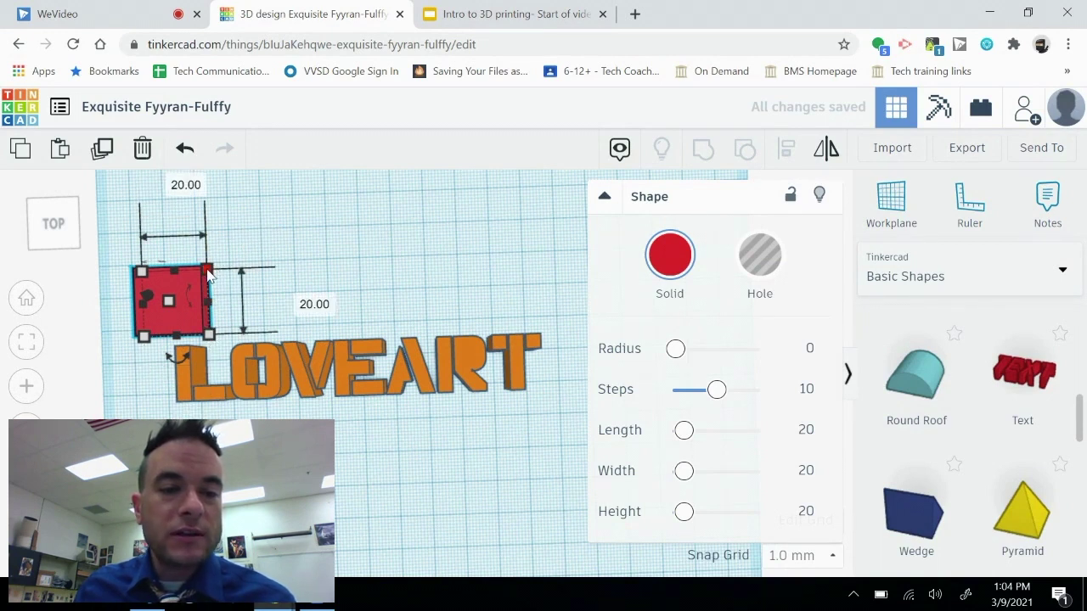
Stretch the red box into a plate about 132 mm long and move the LOVEART text onto it
{"action": "left_click_drag", "start_coordinate": [209, 272], "coordinate": [561, 222]}
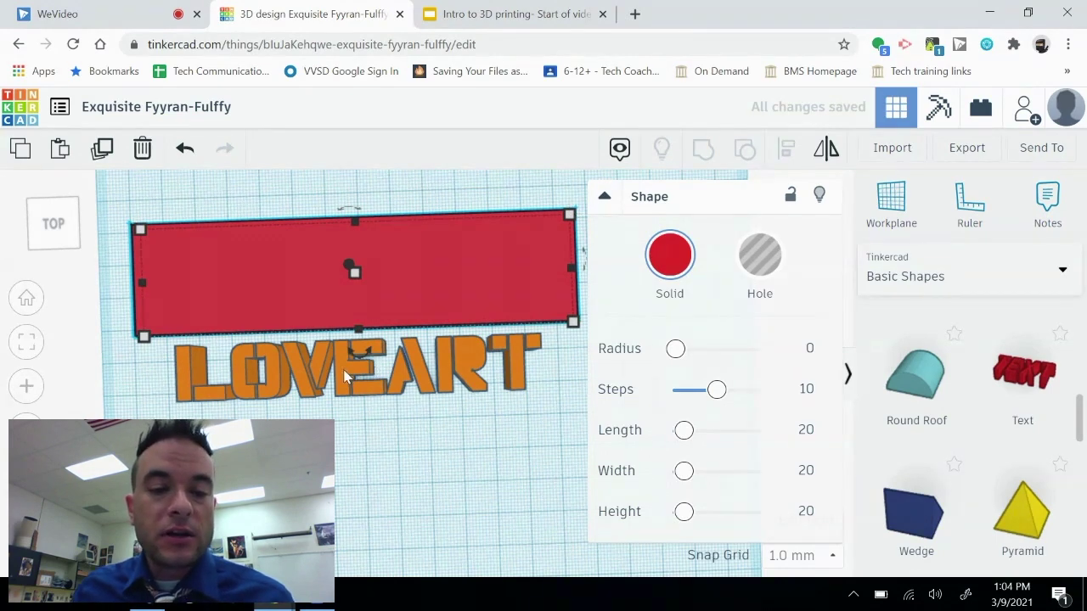
{"action": "left_click_drag", "start_coordinate": [343, 369], "coordinate": [348, 271]}
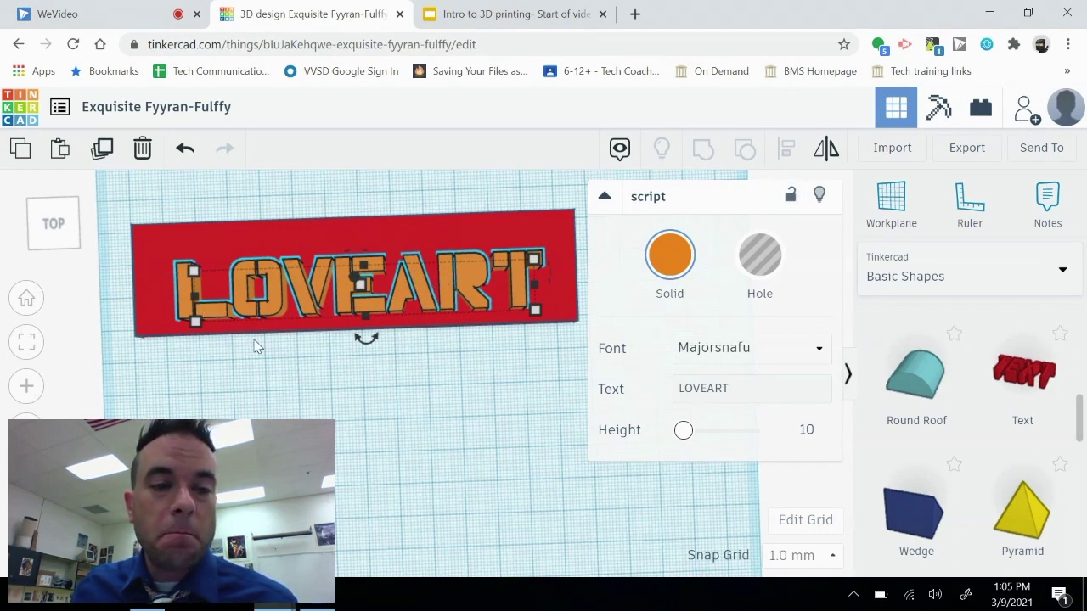
Align the LOVEART text and the red plate on their centres along both the length and the width
{"action": "left_click_drag", "start_coordinate": [198, 184], "coordinate": [119, 188]}
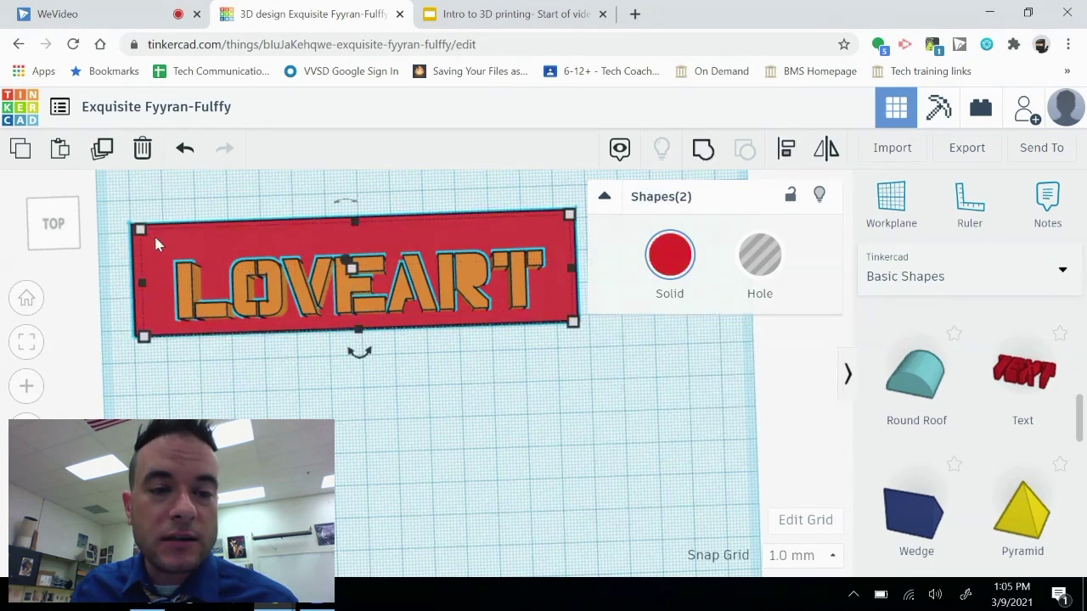
{"action": "left_click", "coordinate": [787, 150]}
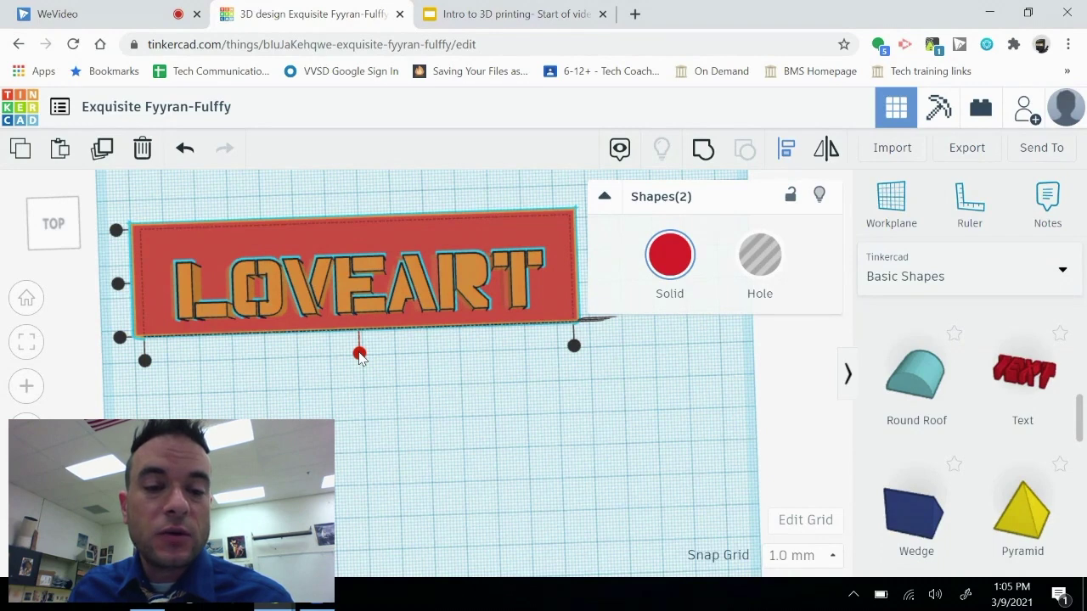
{"action": "left_click", "coordinate": [360, 354]}
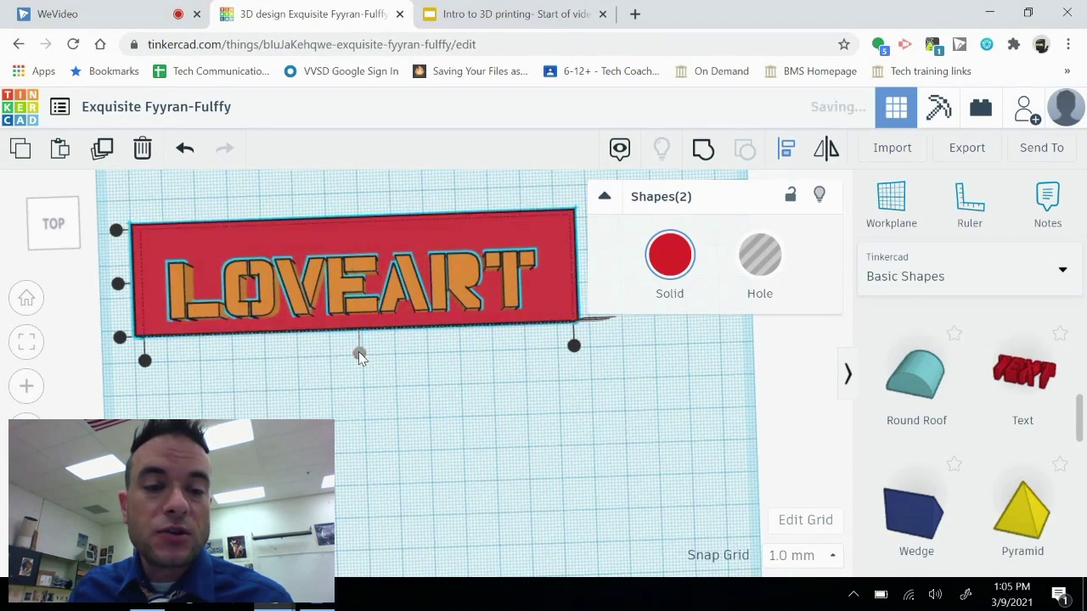
{"action": "left_click", "coordinate": [119, 287]}
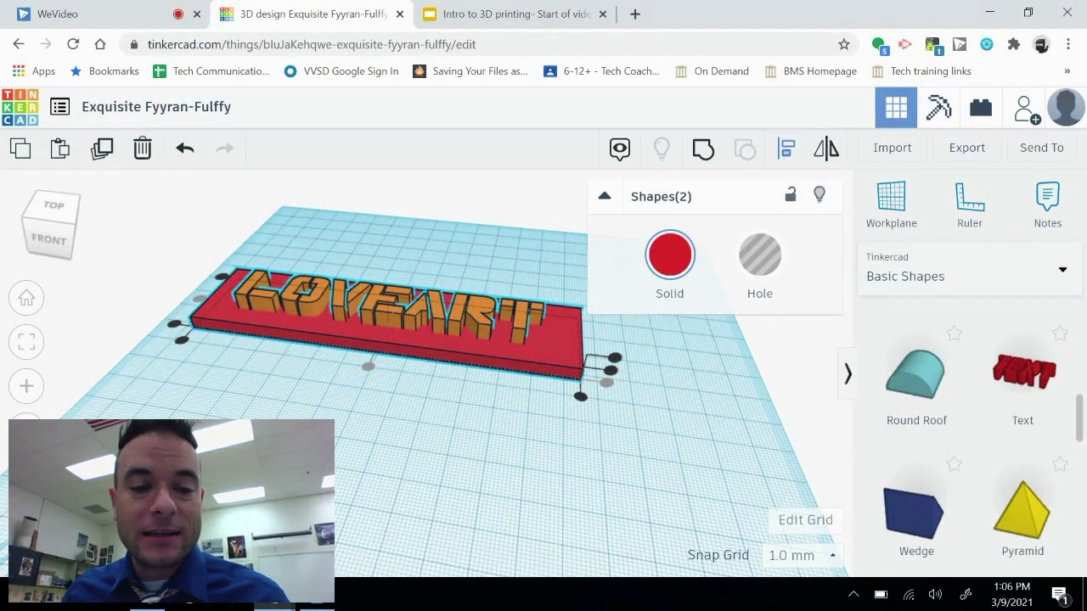
{"action": "key", "text": "Escape"}
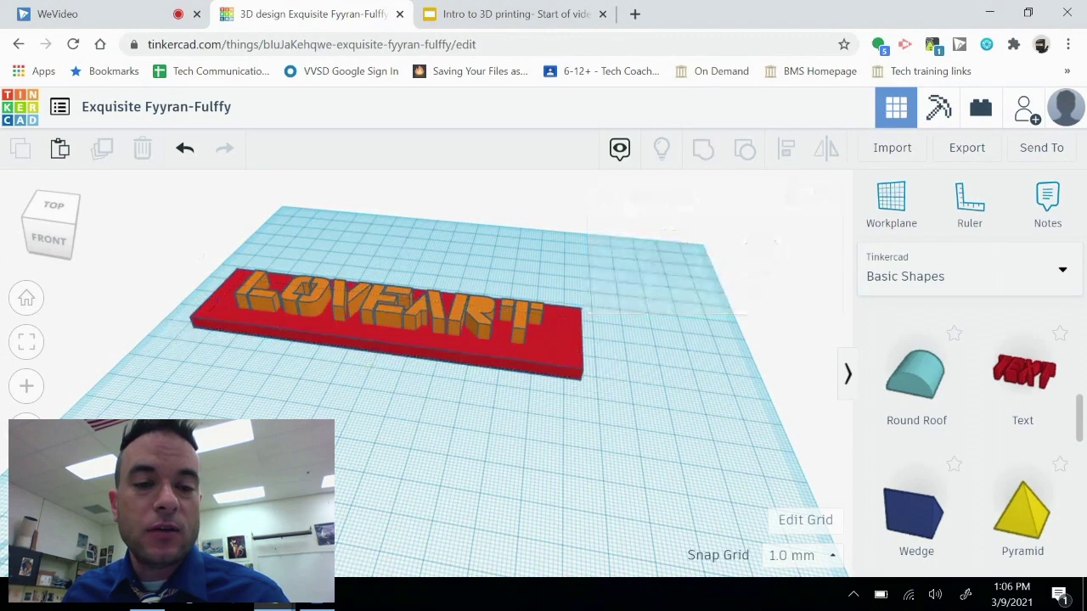
Stretch the LOVEART text upward to a height of 35 mm
{"action": "left_click", "coordinate": [371, 300]}
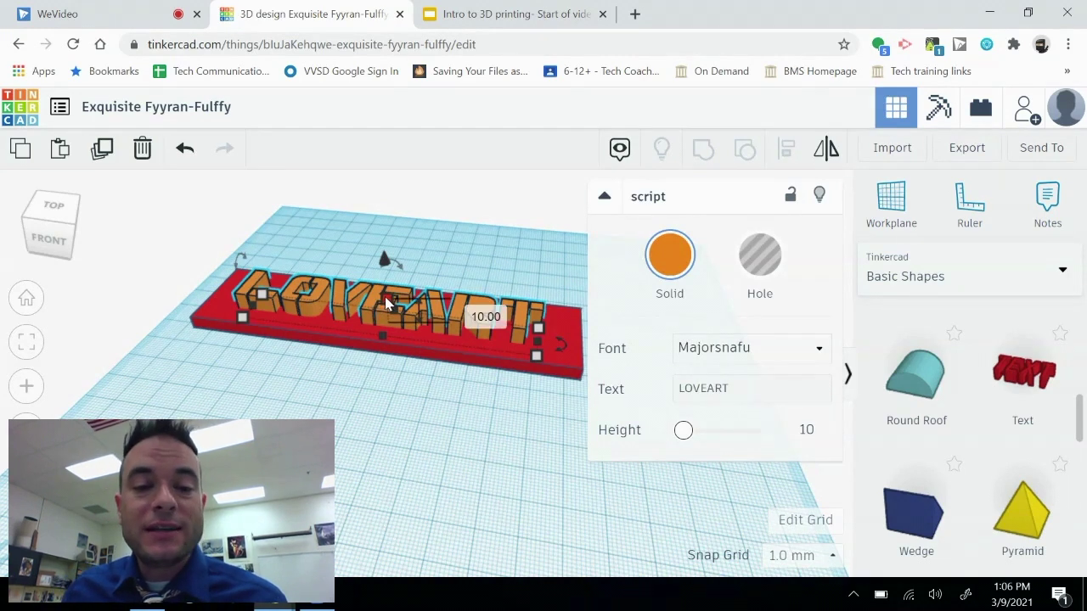
{"action": "left_click_drag", "start_coordinate": [386, 298], "coordinate": [386, 248]}
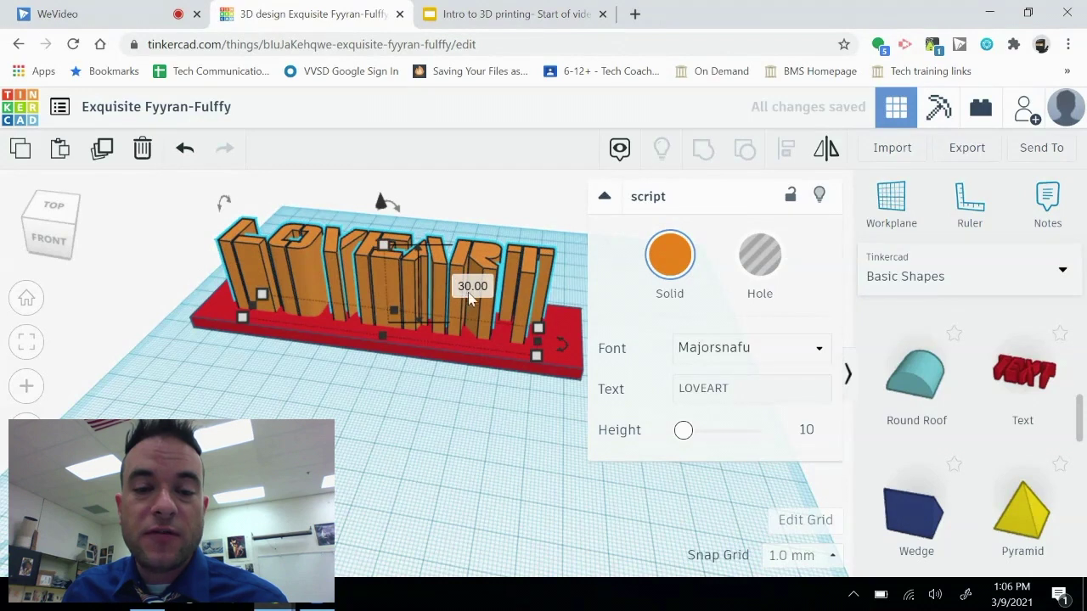
{"action": "left_click_drag", "start_coordinate": [384, 244], "coordinate": [384, 230]}
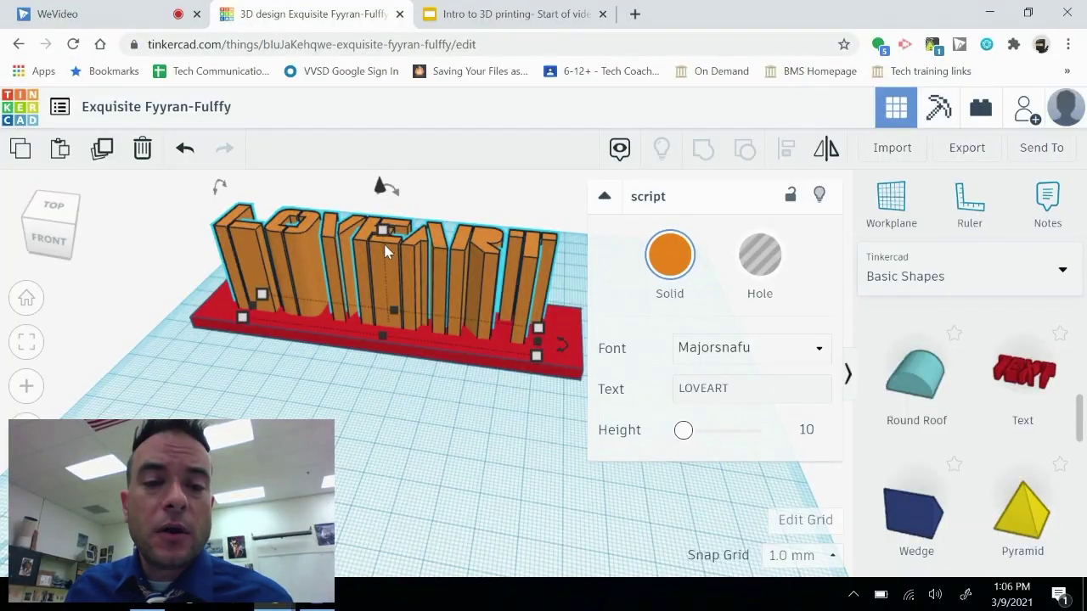
{"action": "mouse_move", "coordinate": [389, 242]}
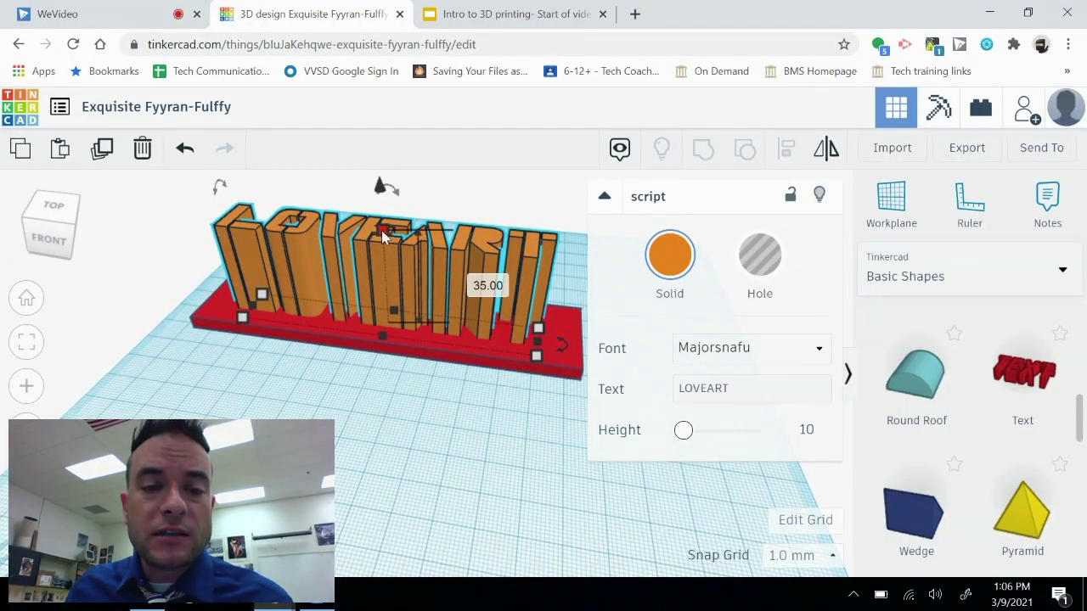
Lower the LOVEART text by 16 mm so it passes completely through the red plate
{"action": "mouse_move", "coordinate": [388, 187]}
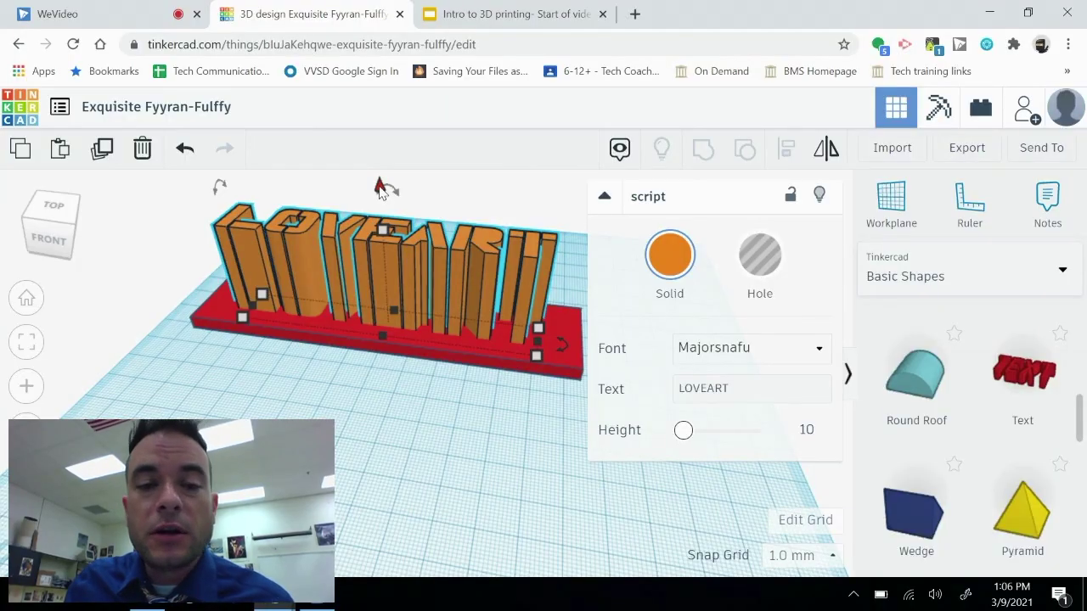
{"action": "left_click_drag", "start_coordinate": [380, 187], "coordinate": [395, 236]}
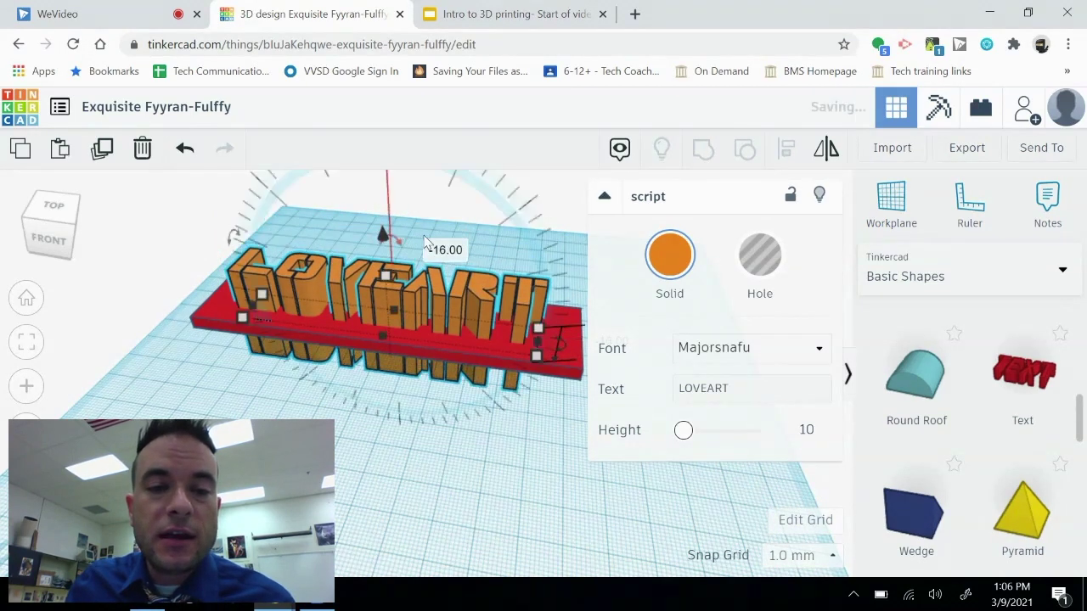
{"action": "right_click_drag", "start_coordinate": [427, 224], "coordinate": [434, 272]}
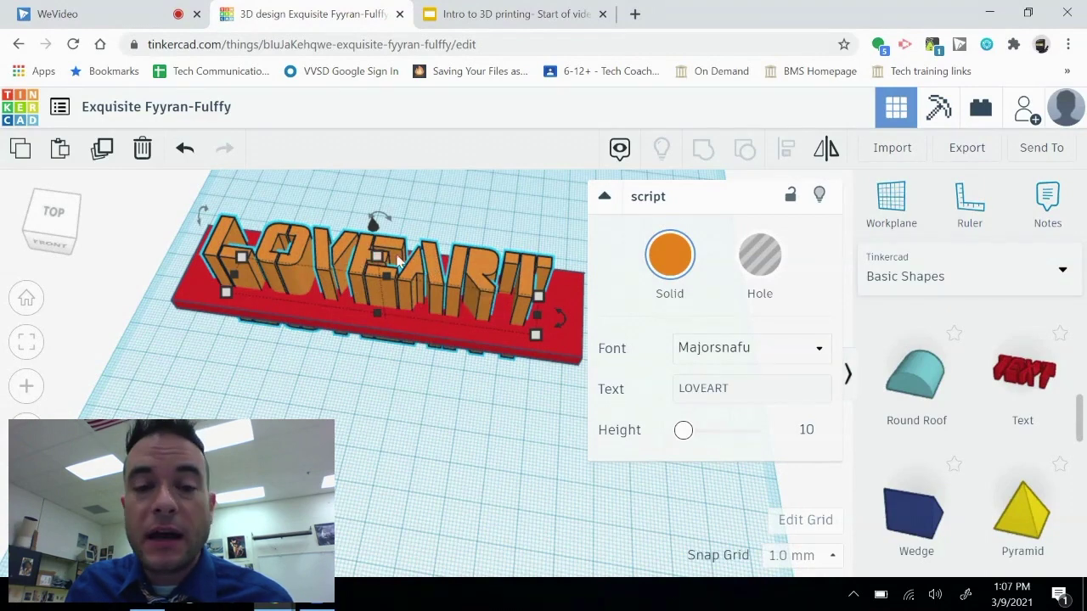
Turn the LOVEART text into a hole and group it with the red plate to cut out the letters
{"action": "left_click", "coordinate": [761, 257]}
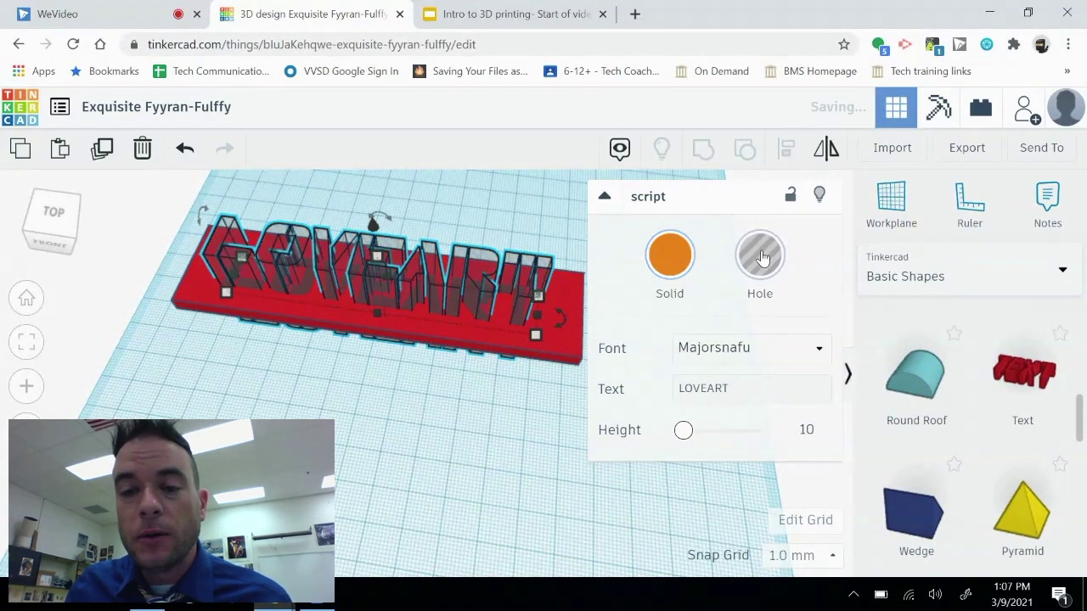
{"action": "right_click_drag", "start_coordinate": [282, 414], "coordinate": [401, 399]}
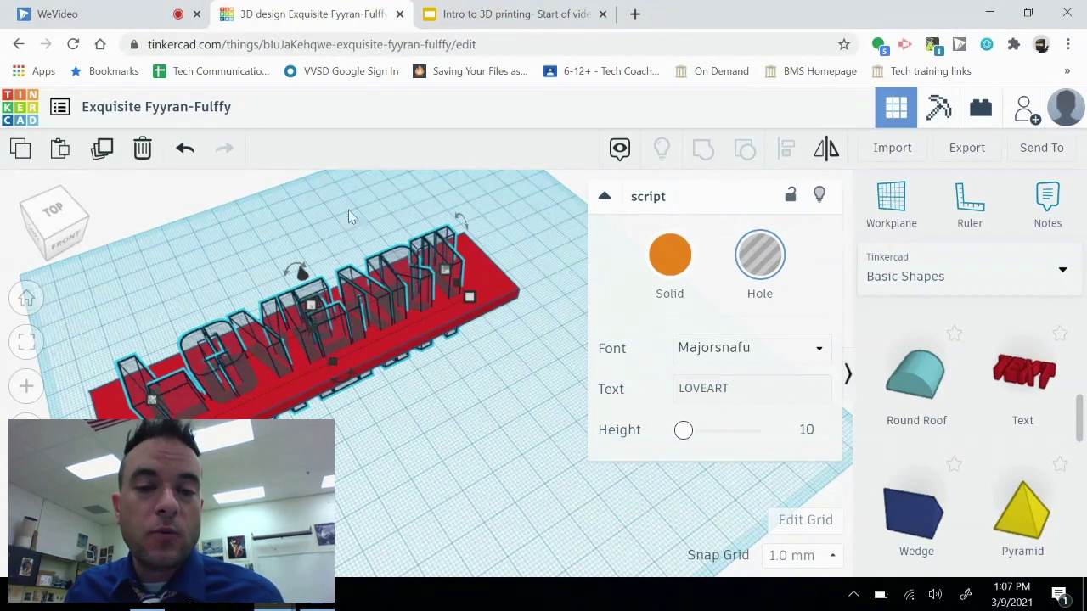
{"action": "left_click_drag", "start_coordinate": [440, 376], "coordinate": [544, 429]}
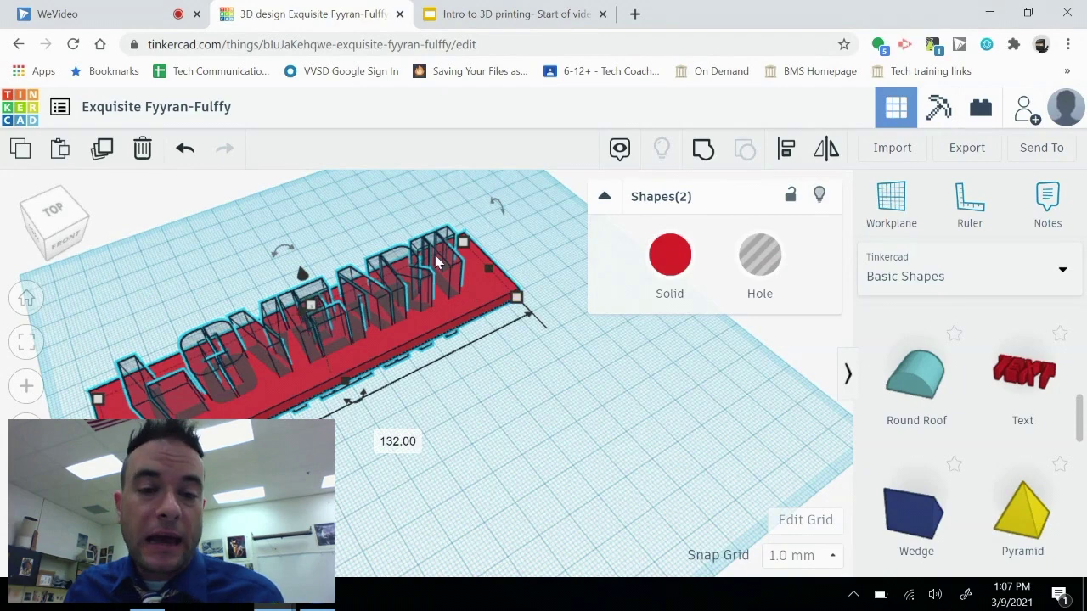
{"action": "left_click", "coordinate": [703, 151]}
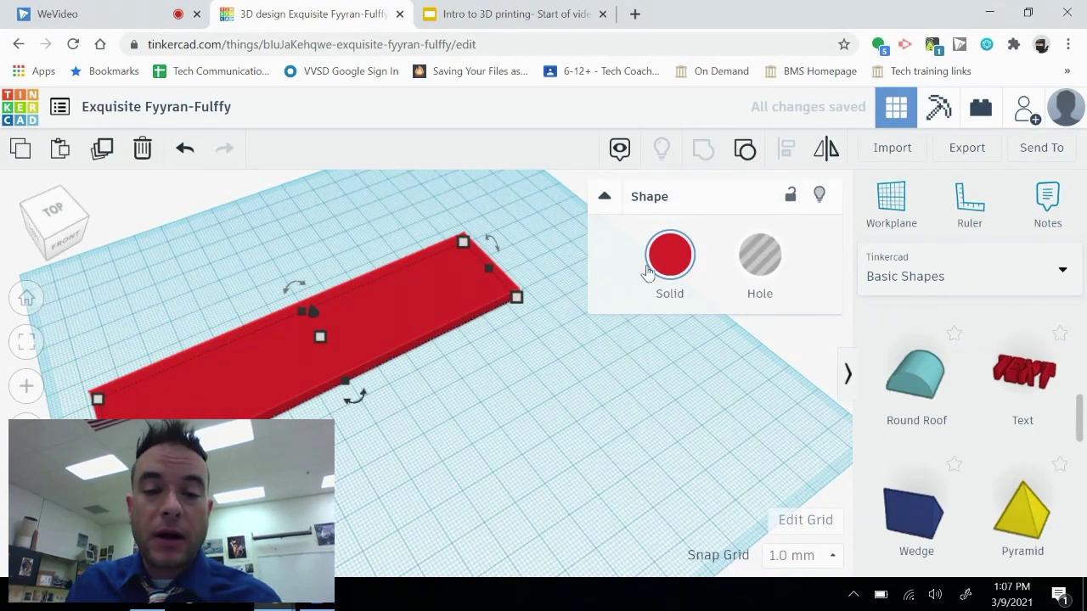
Move the grouped LOVEART stencil plate about 24 mm to the right and 47 mm toward the front of the workplane
{"action": "right_click_drag", "start_coordinate": [527, 383], "coordinate": [407, 360]}
{"action": "left_click_drag", "start_coordinate": [373, 223], "coordinate": [493, 418]}
{"action": "right_click_drag", "start_coordinate": [493, 418], "coordinate": [555, 505]}
{"action": "left_click_drag", "start_coordinate": [427, 316], "coordinate": [515, 468]}
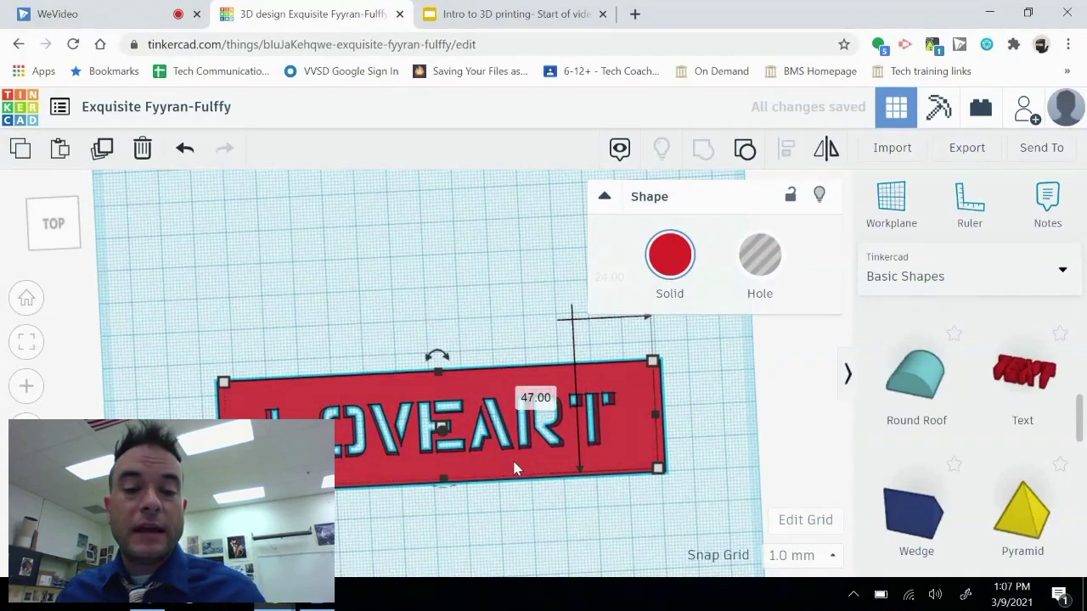